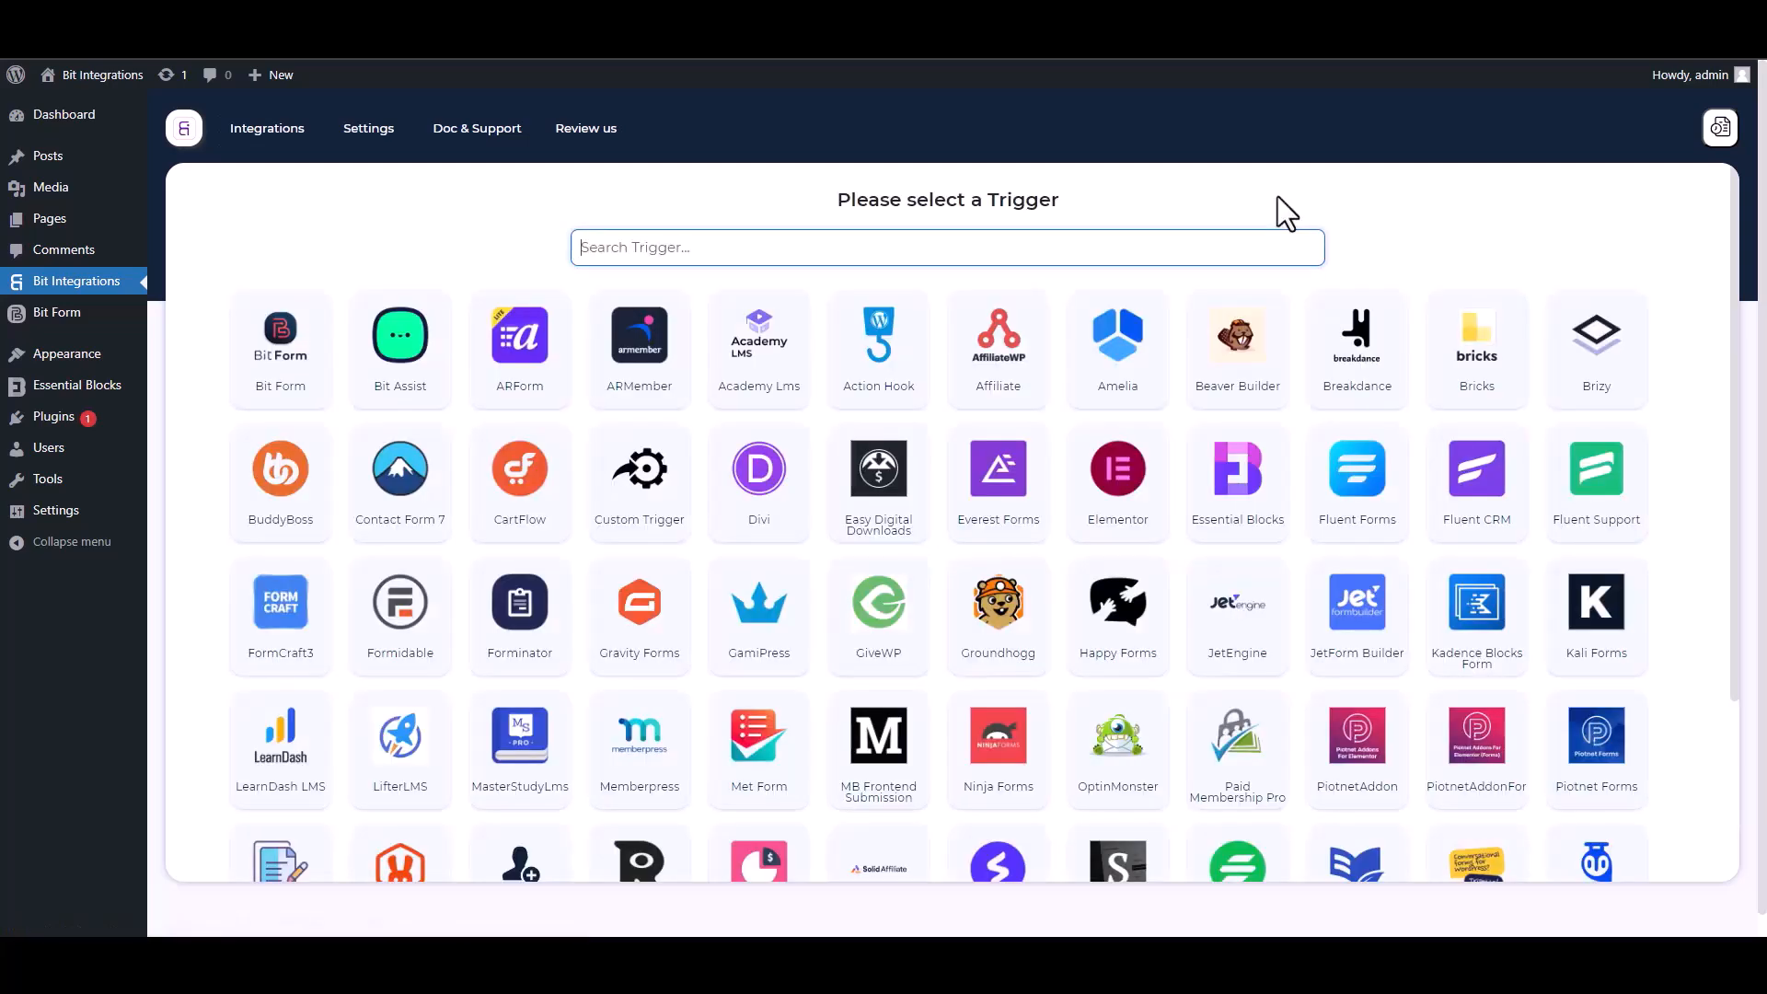
Choose Essential Blocks as the trigger and start fetching its form submission data
{"action": "type", "text": "ess"}
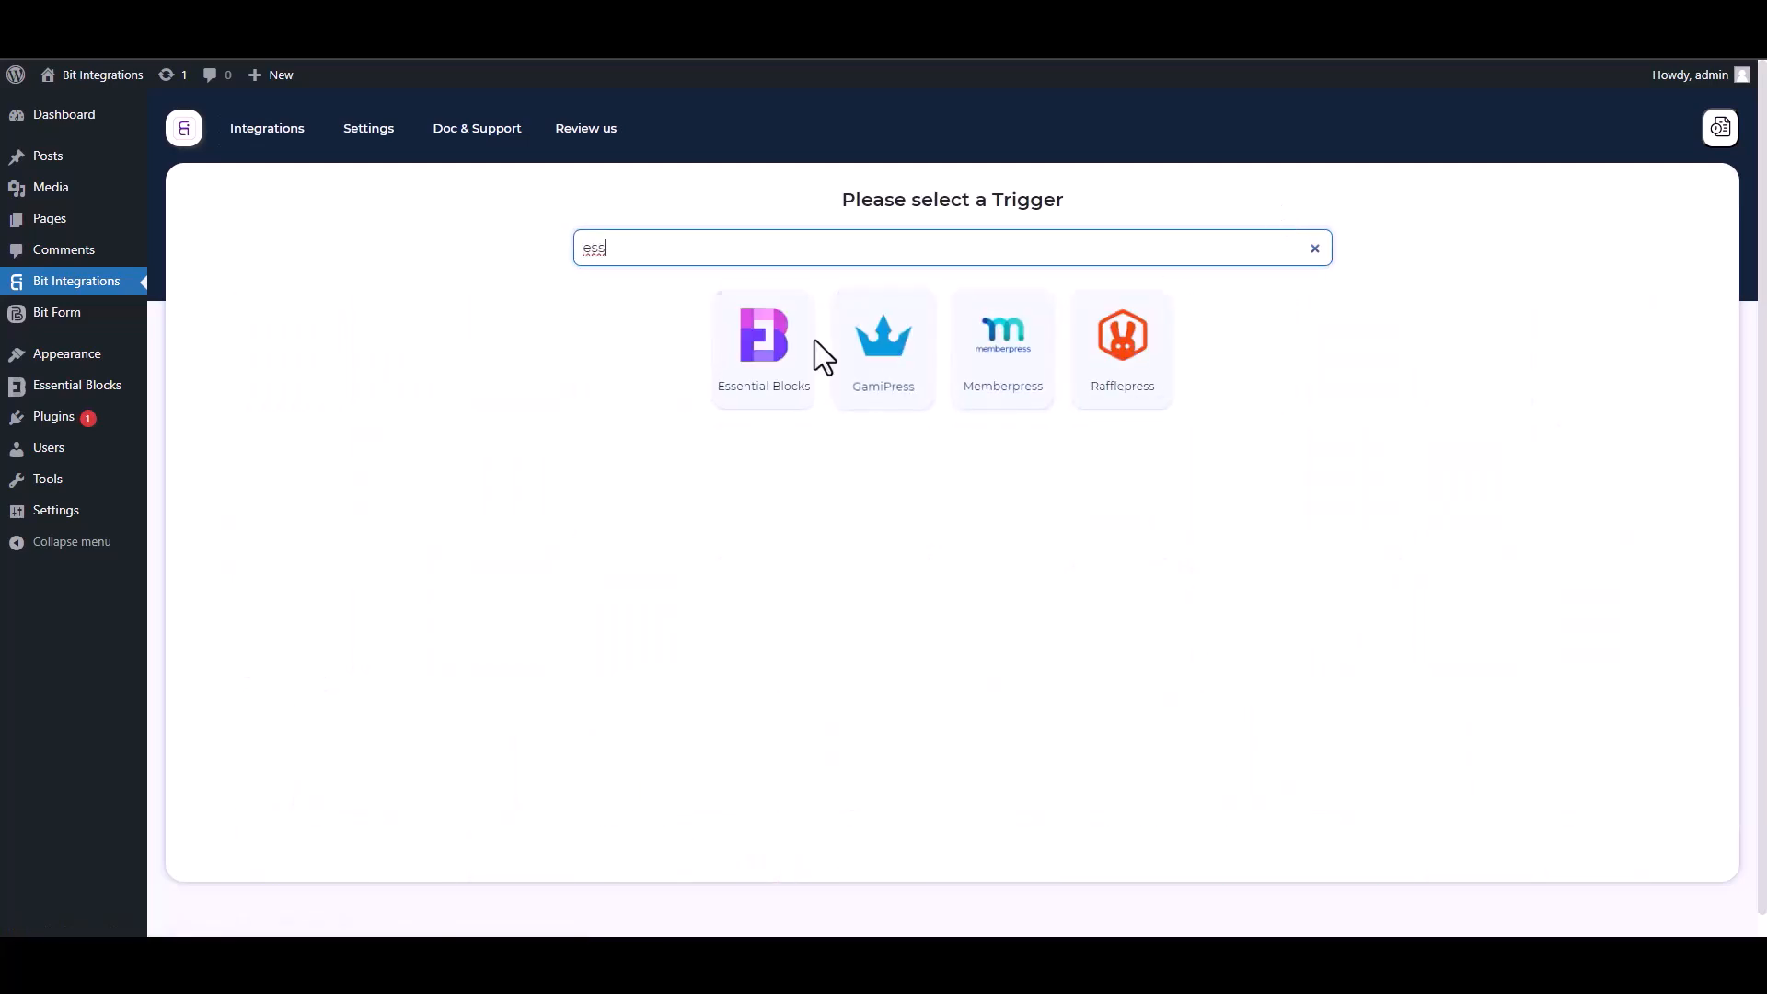
{"action": "left_click", "coordinate": [759, 406]}
{"action": "left_click", "coordinate": [947, 426]}
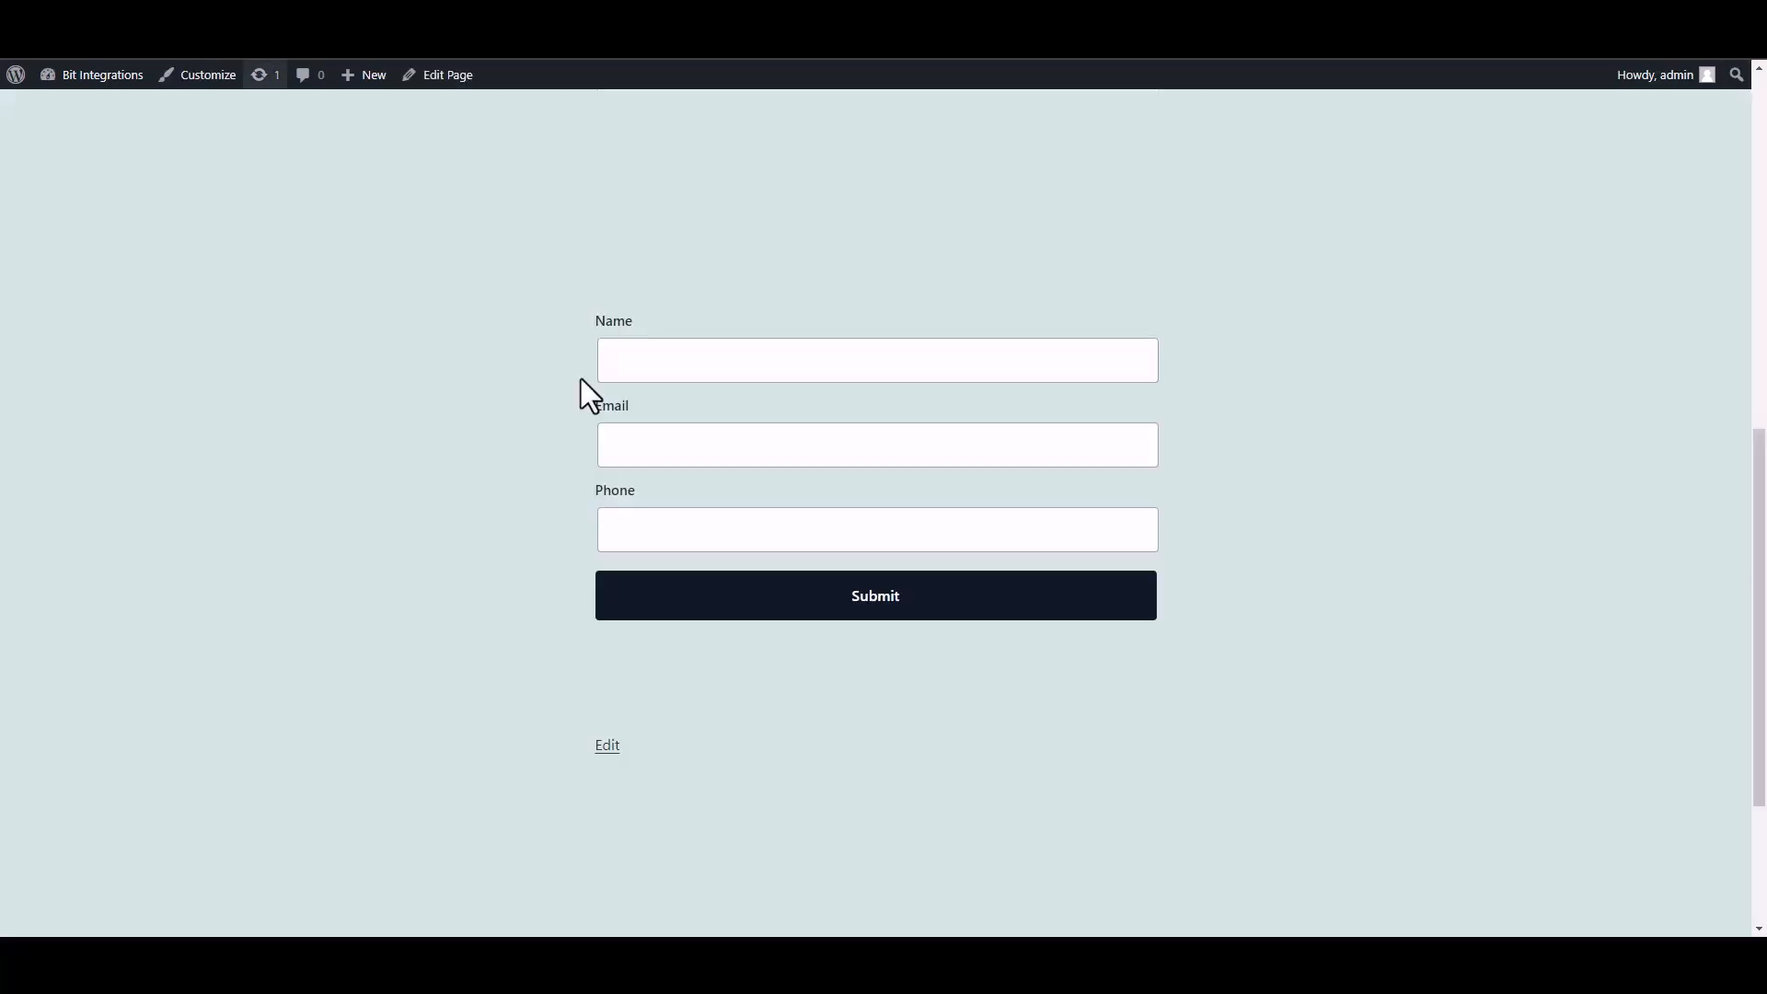
Submit the site's test form with the name 'test', an e-mail and a phone number
{"action": "left_click", "coordinate": [757, 379]}
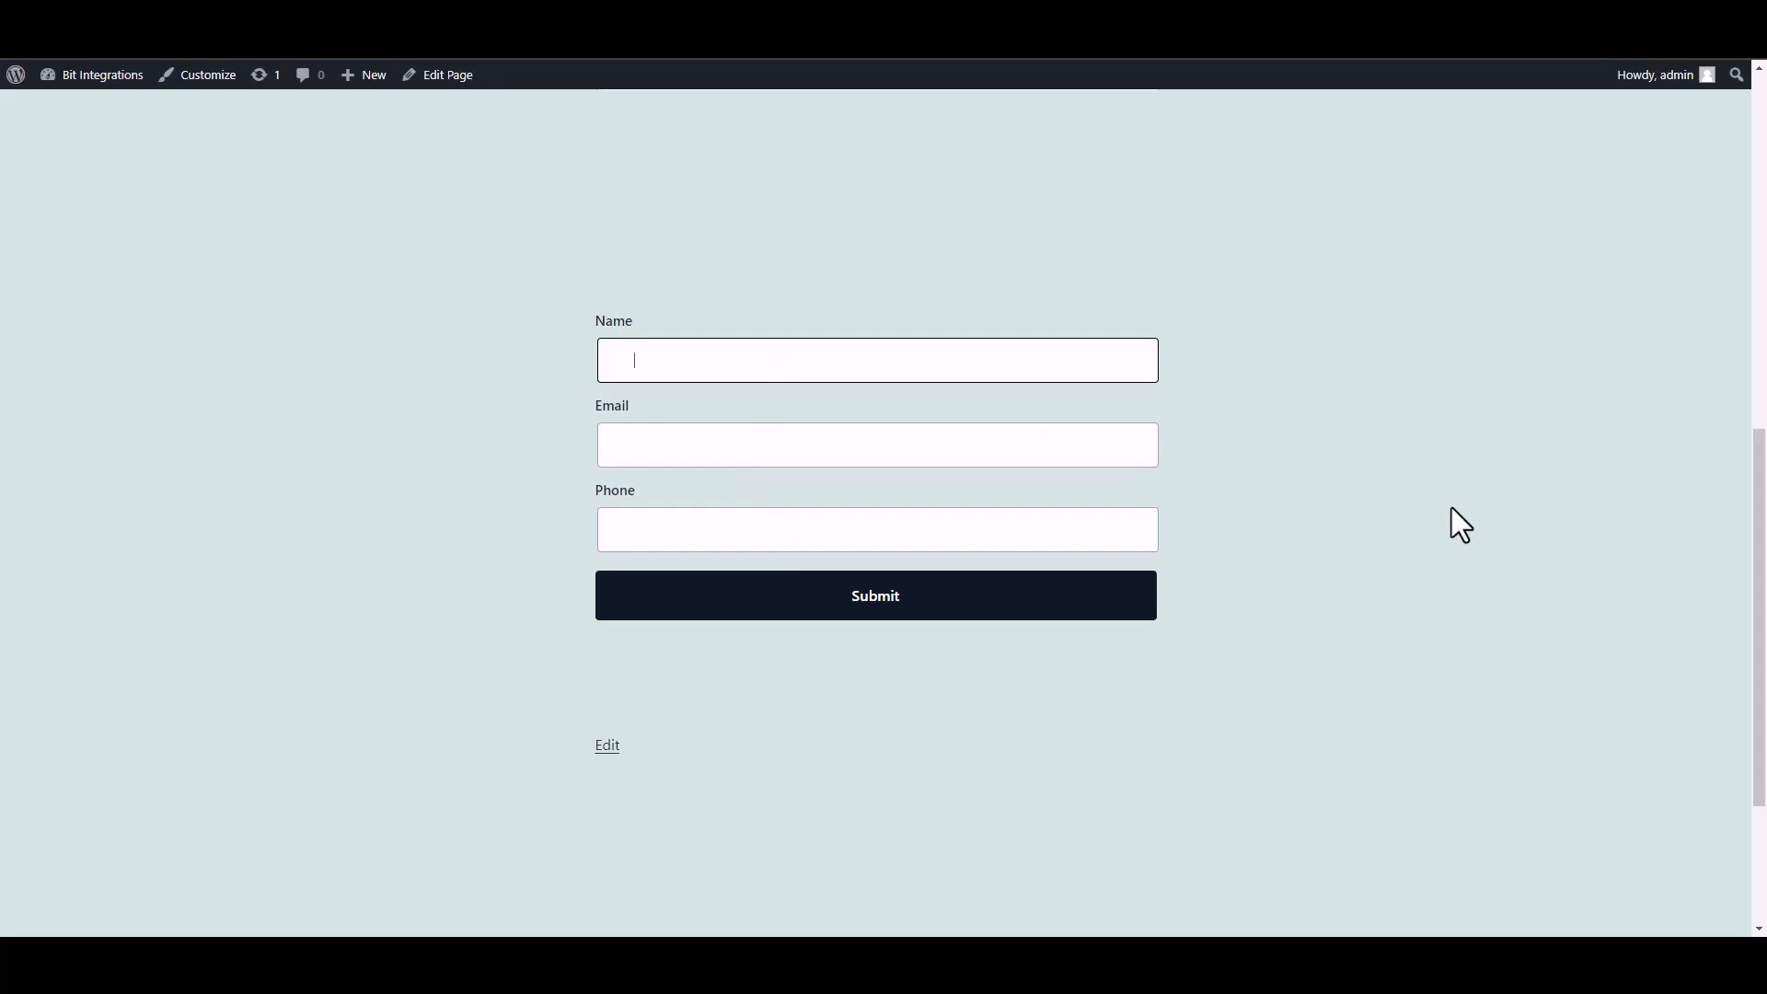
{"action": "type", "text": "test"}
{"action": "left_click", "coordinate": [1057, 453]}
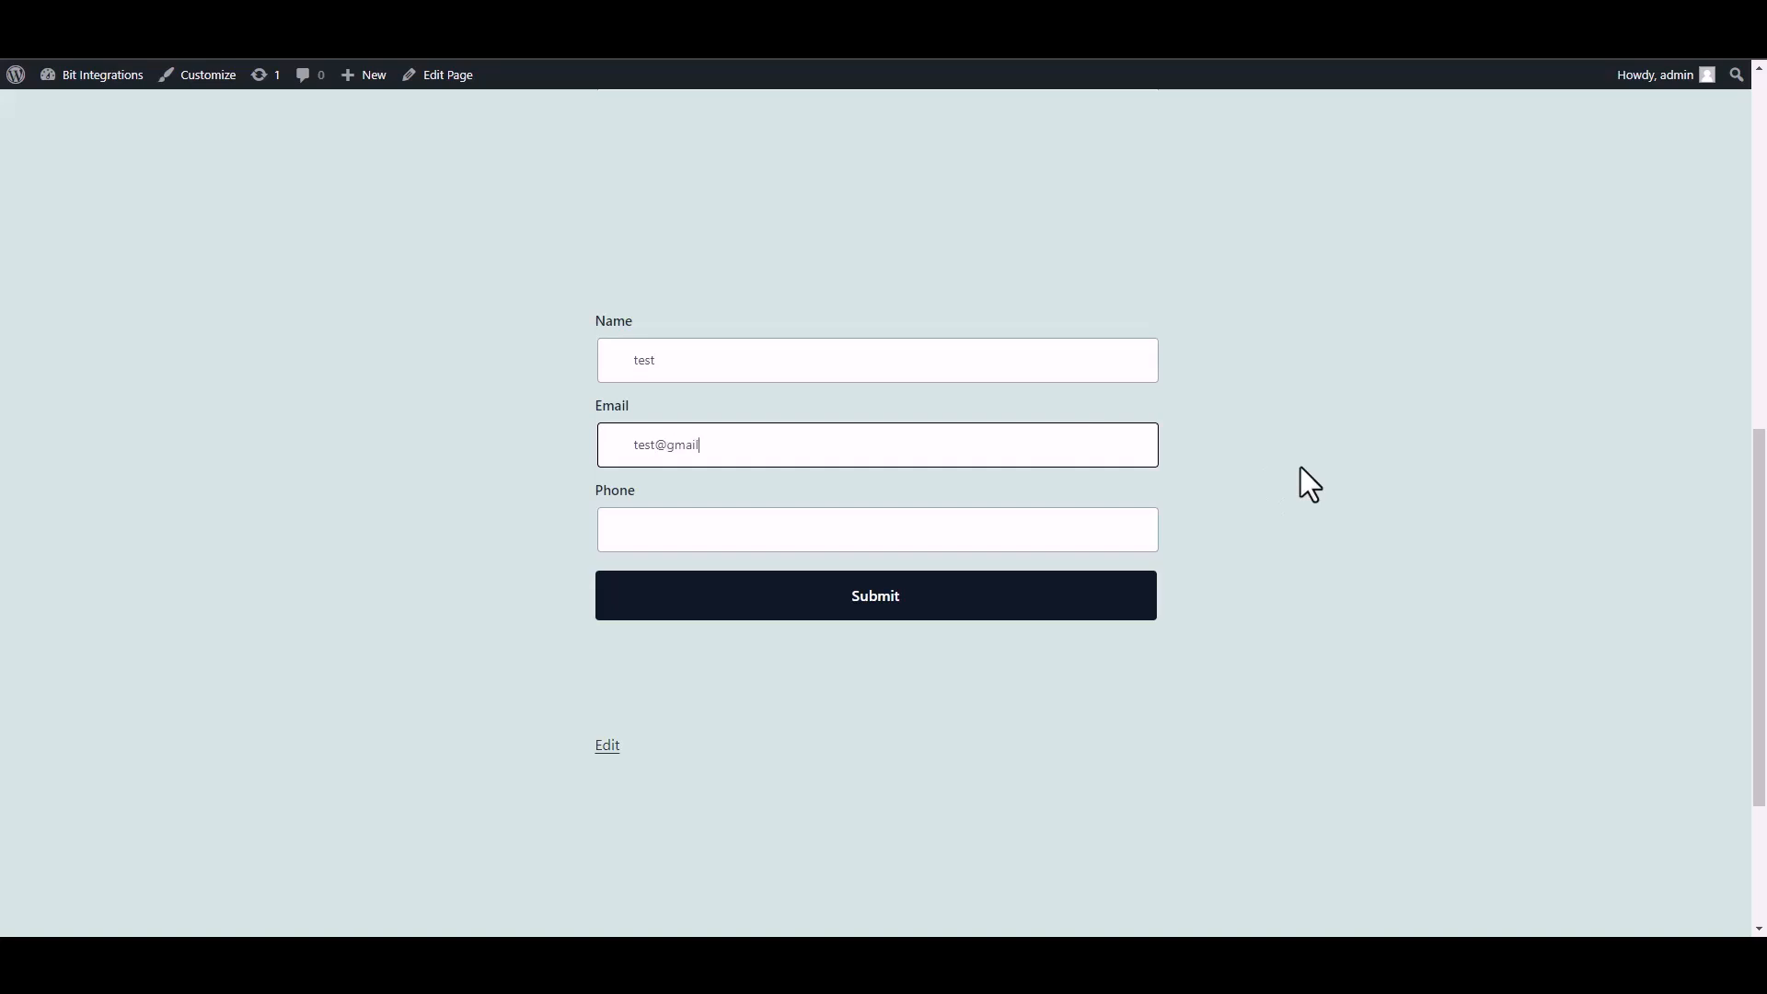
{"action": "left_click", "coordinate": [1066, 534]}
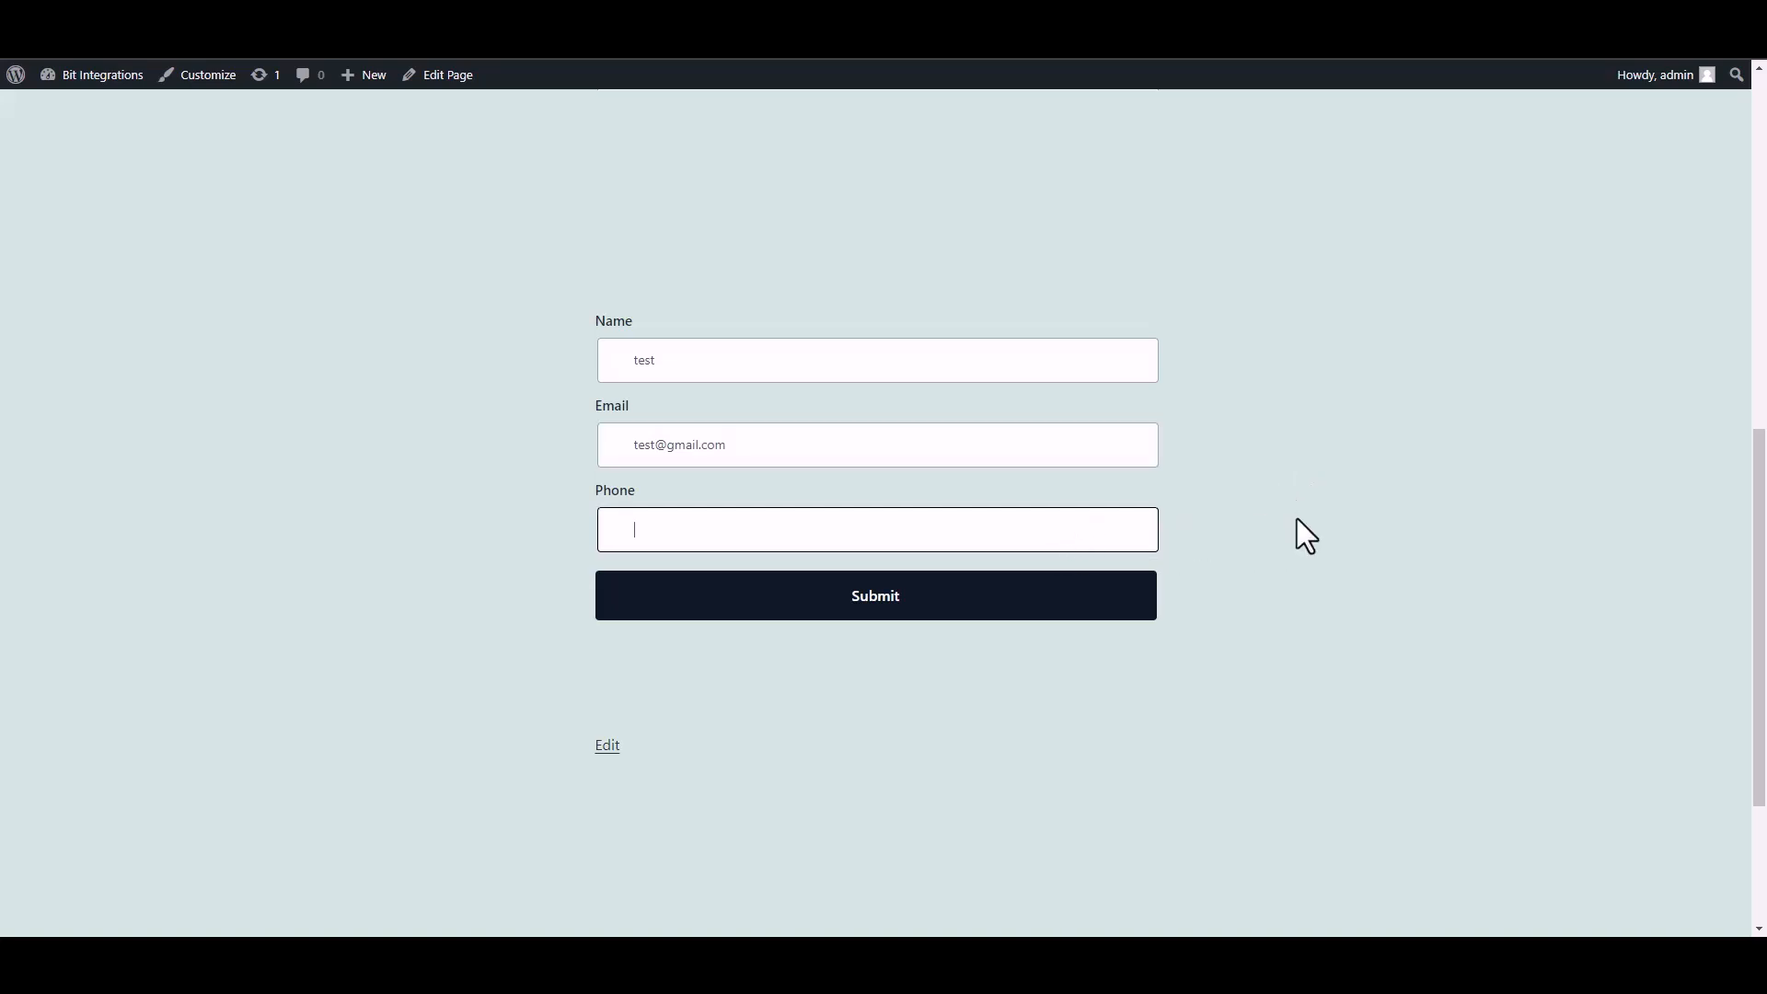
{"action": "type", "text": "58566255"}
{"action": "left_click", "coordinate": [1117, 594]}
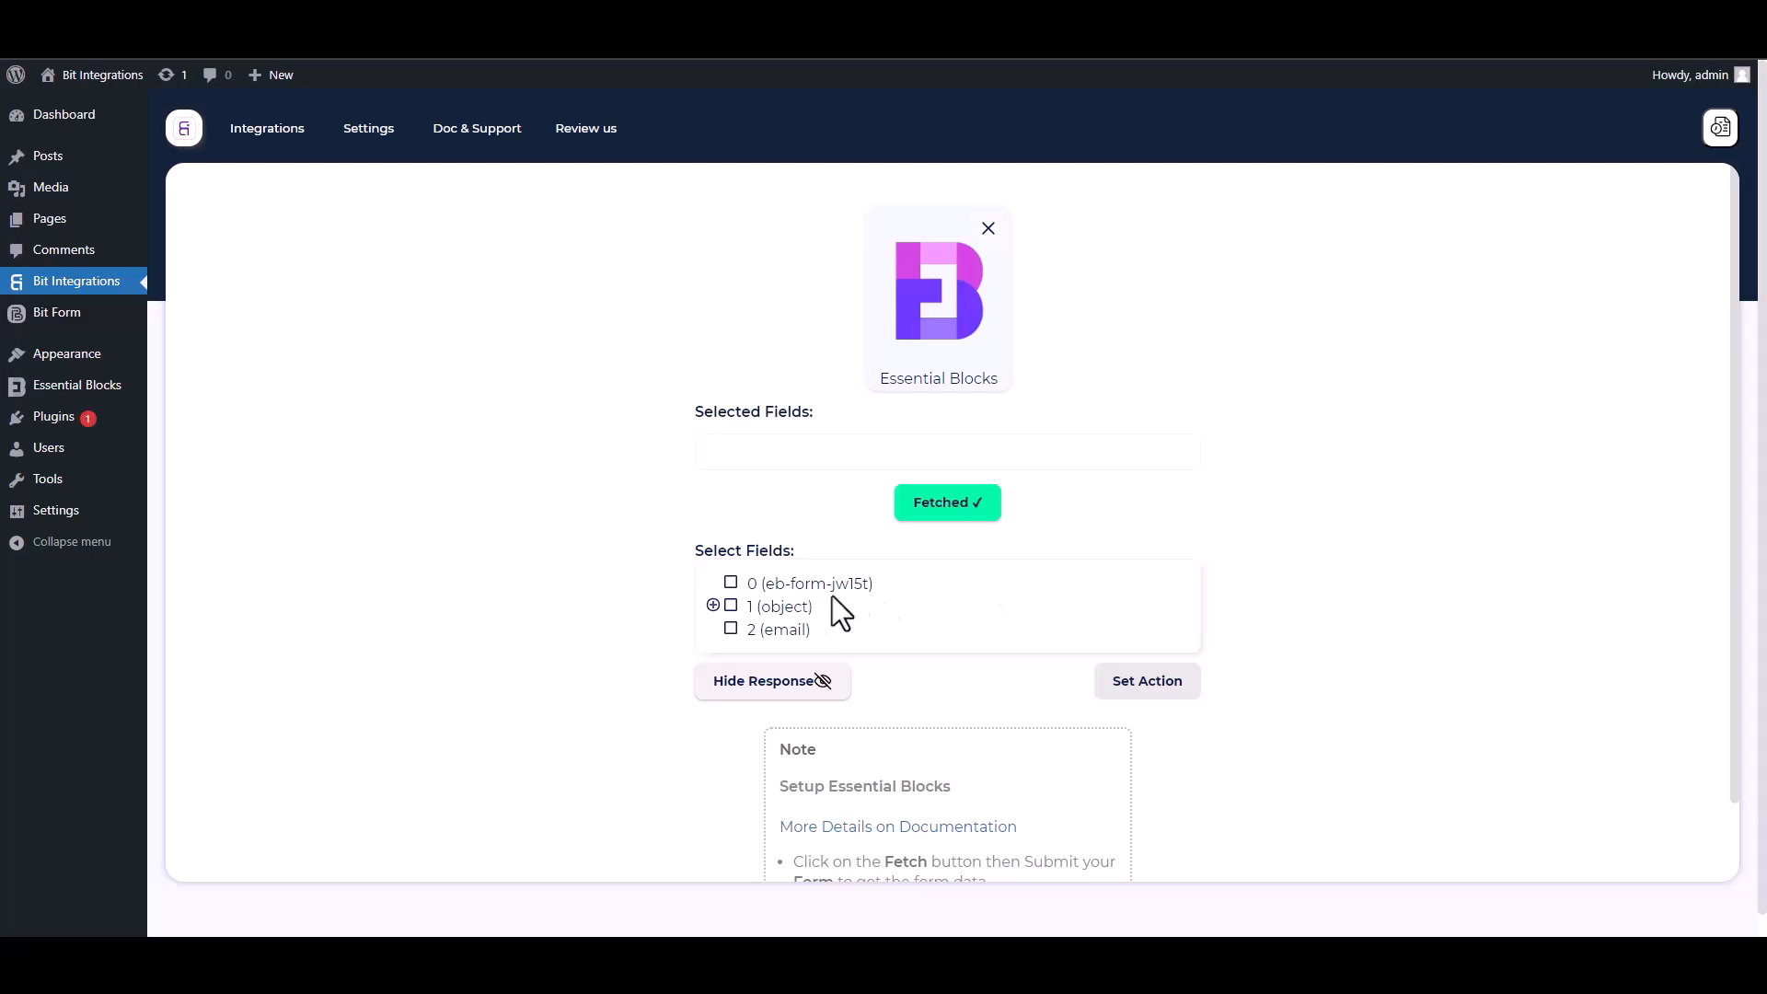
Select fetched field 0 and the Name, Email and Phone sub-fields of field 1
{"action": "left_click_drag", "start_coordinate": [892, 592], "coordinate": [739, 585]}
{"action": "left_click", "coordinate": [731, 583]}
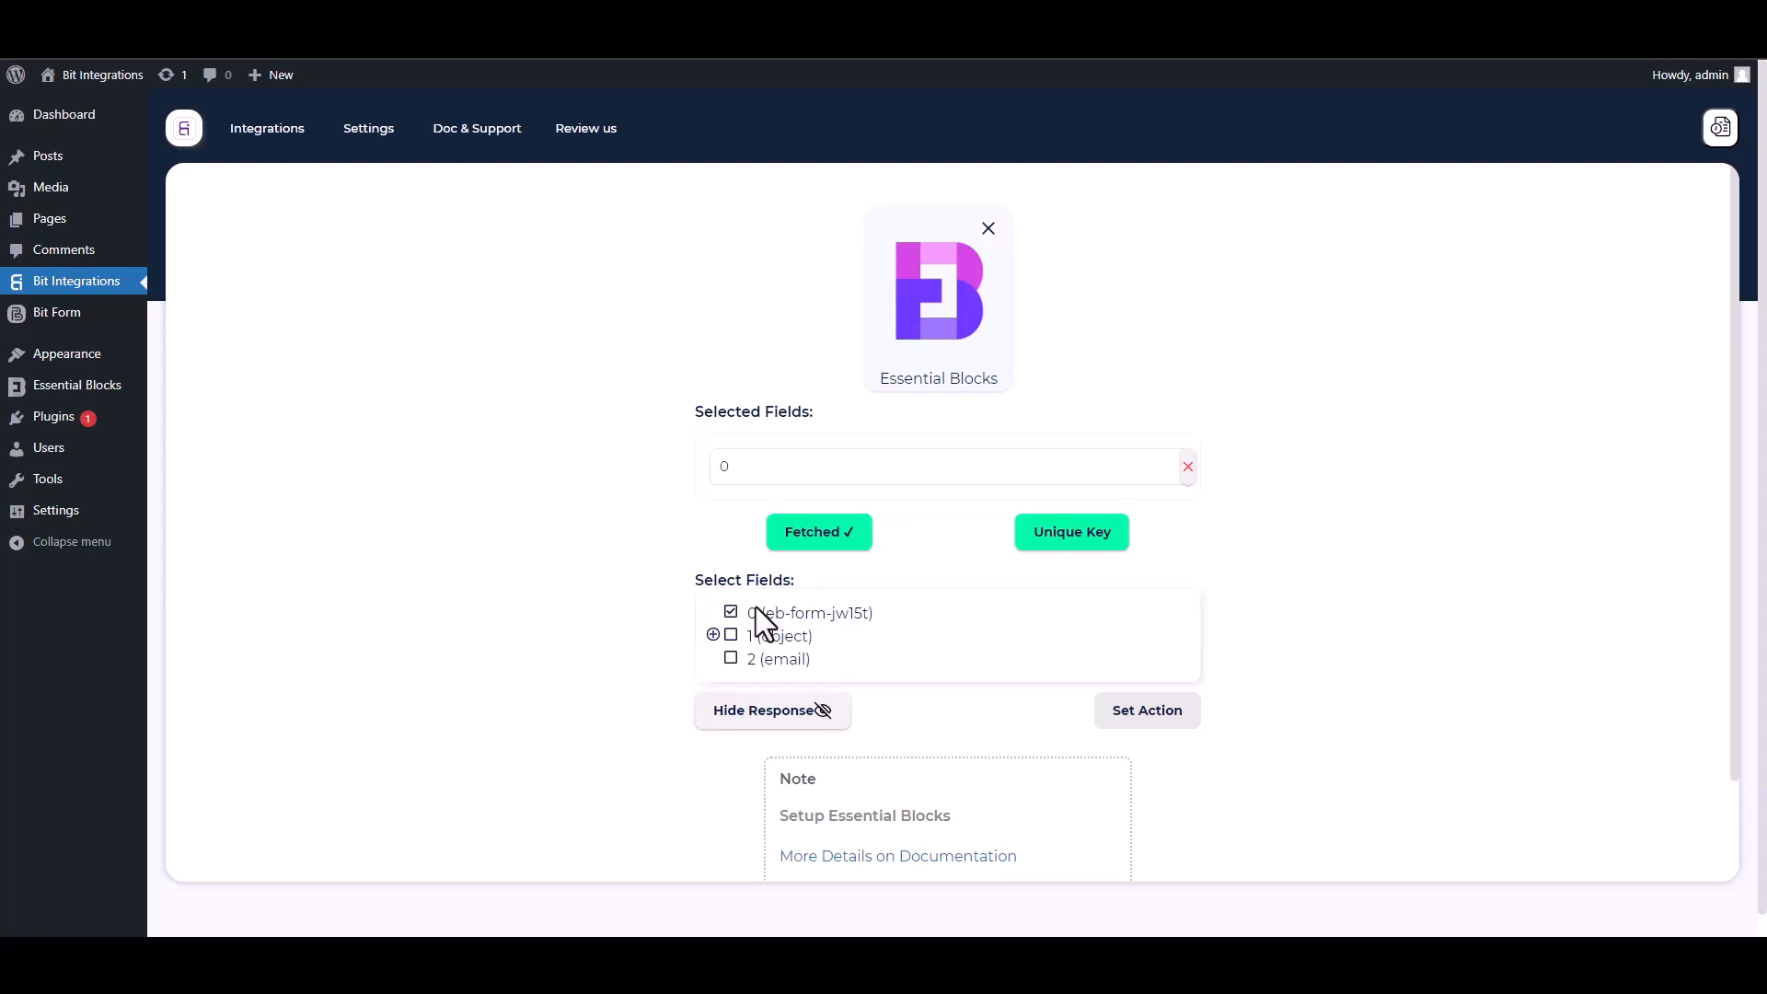
{"action": "left_click", "coordinate": [713, 634]}
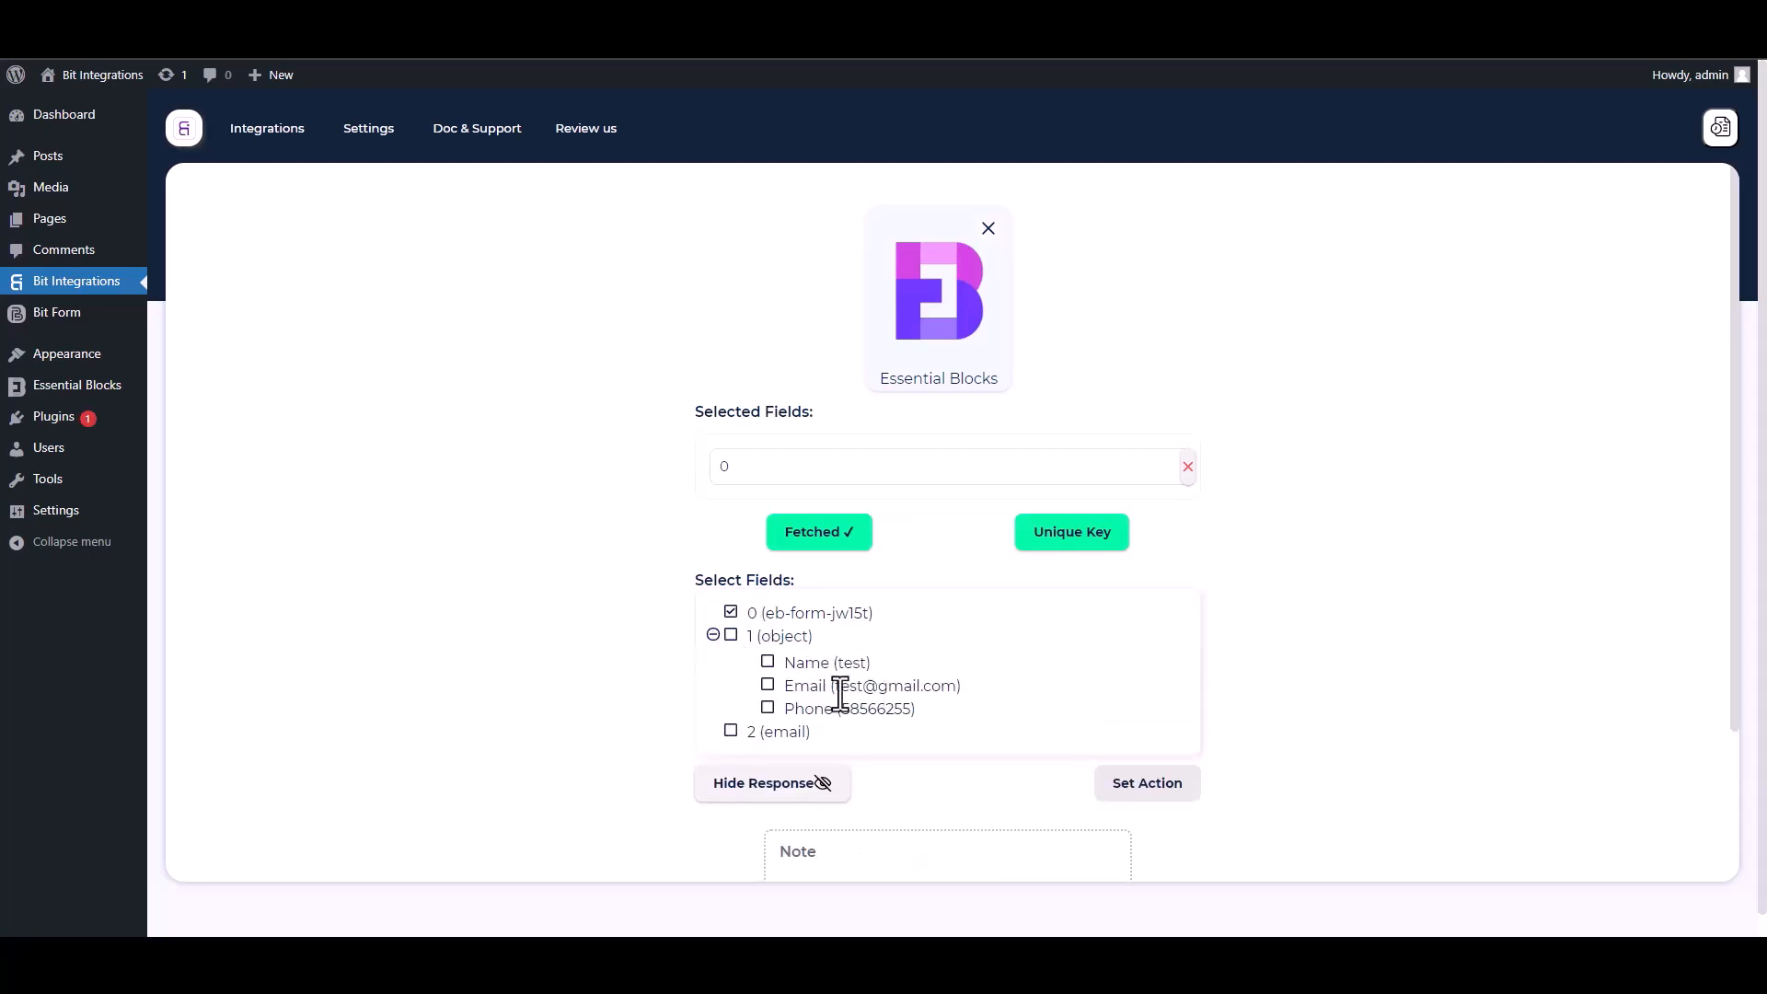
{"action": "left_click", "coordinate": [768, 664]}
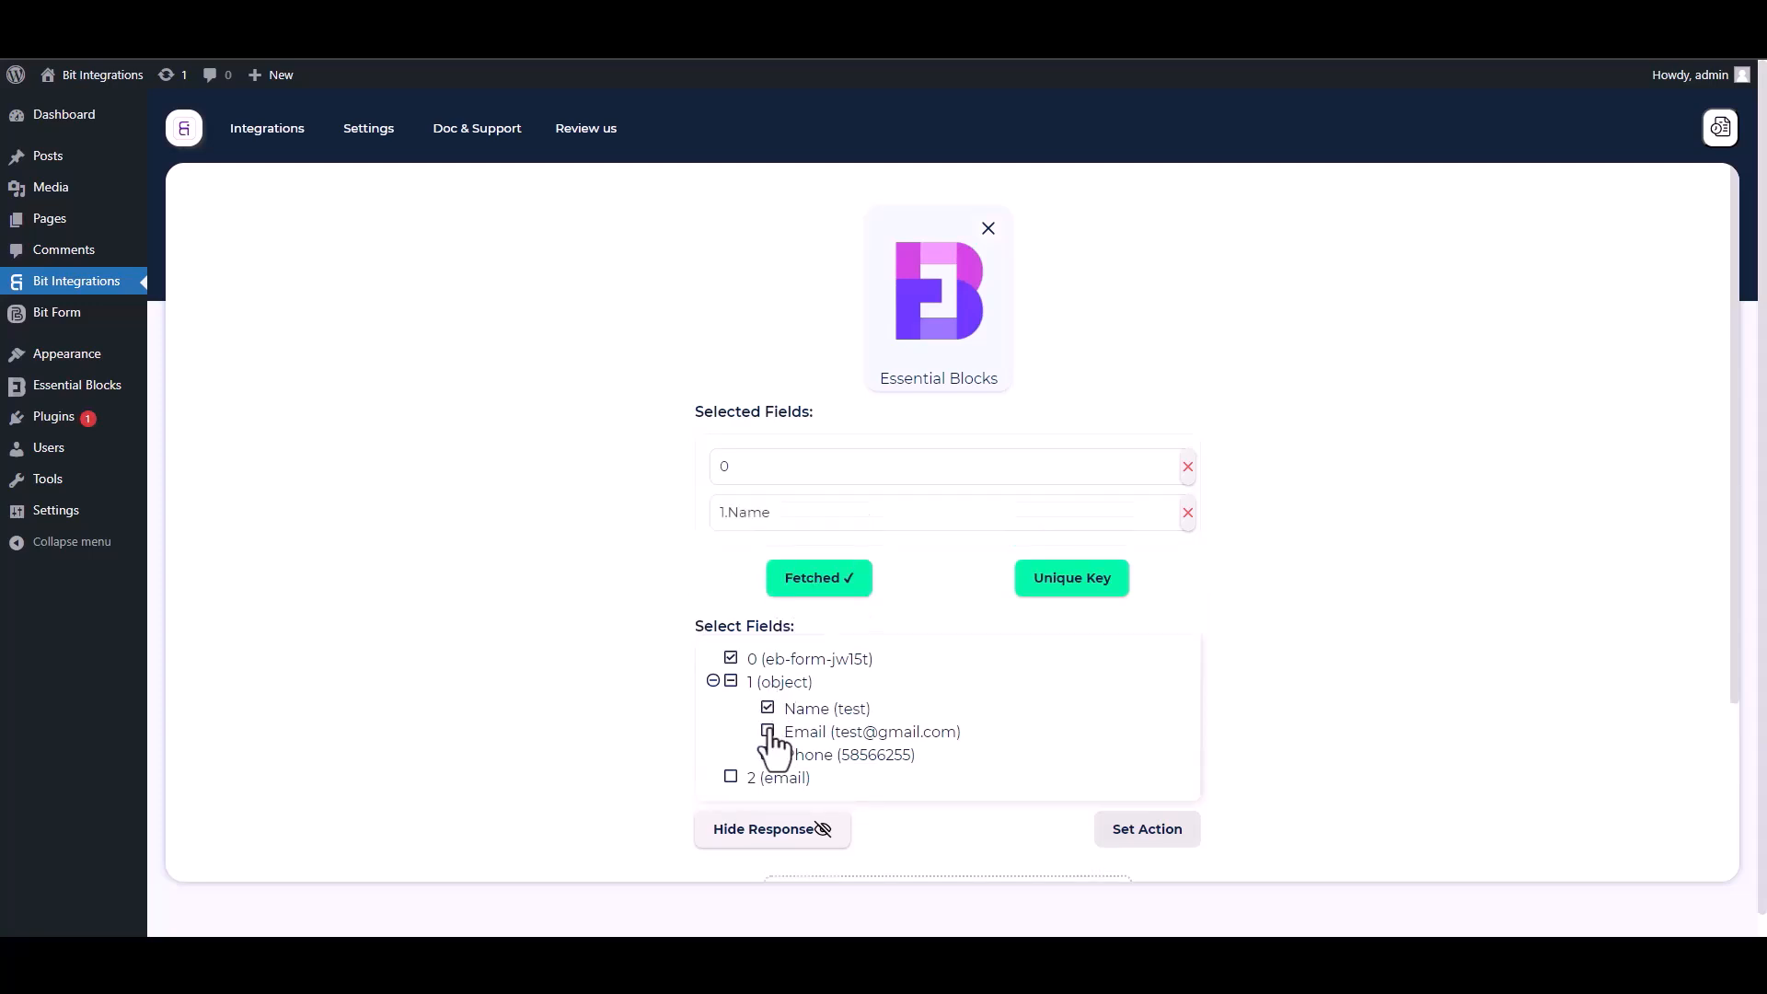
{"action": "left_click", "coordinate": [769, 733]}
{"action": "left_click", "coordinate": [769, 800]}
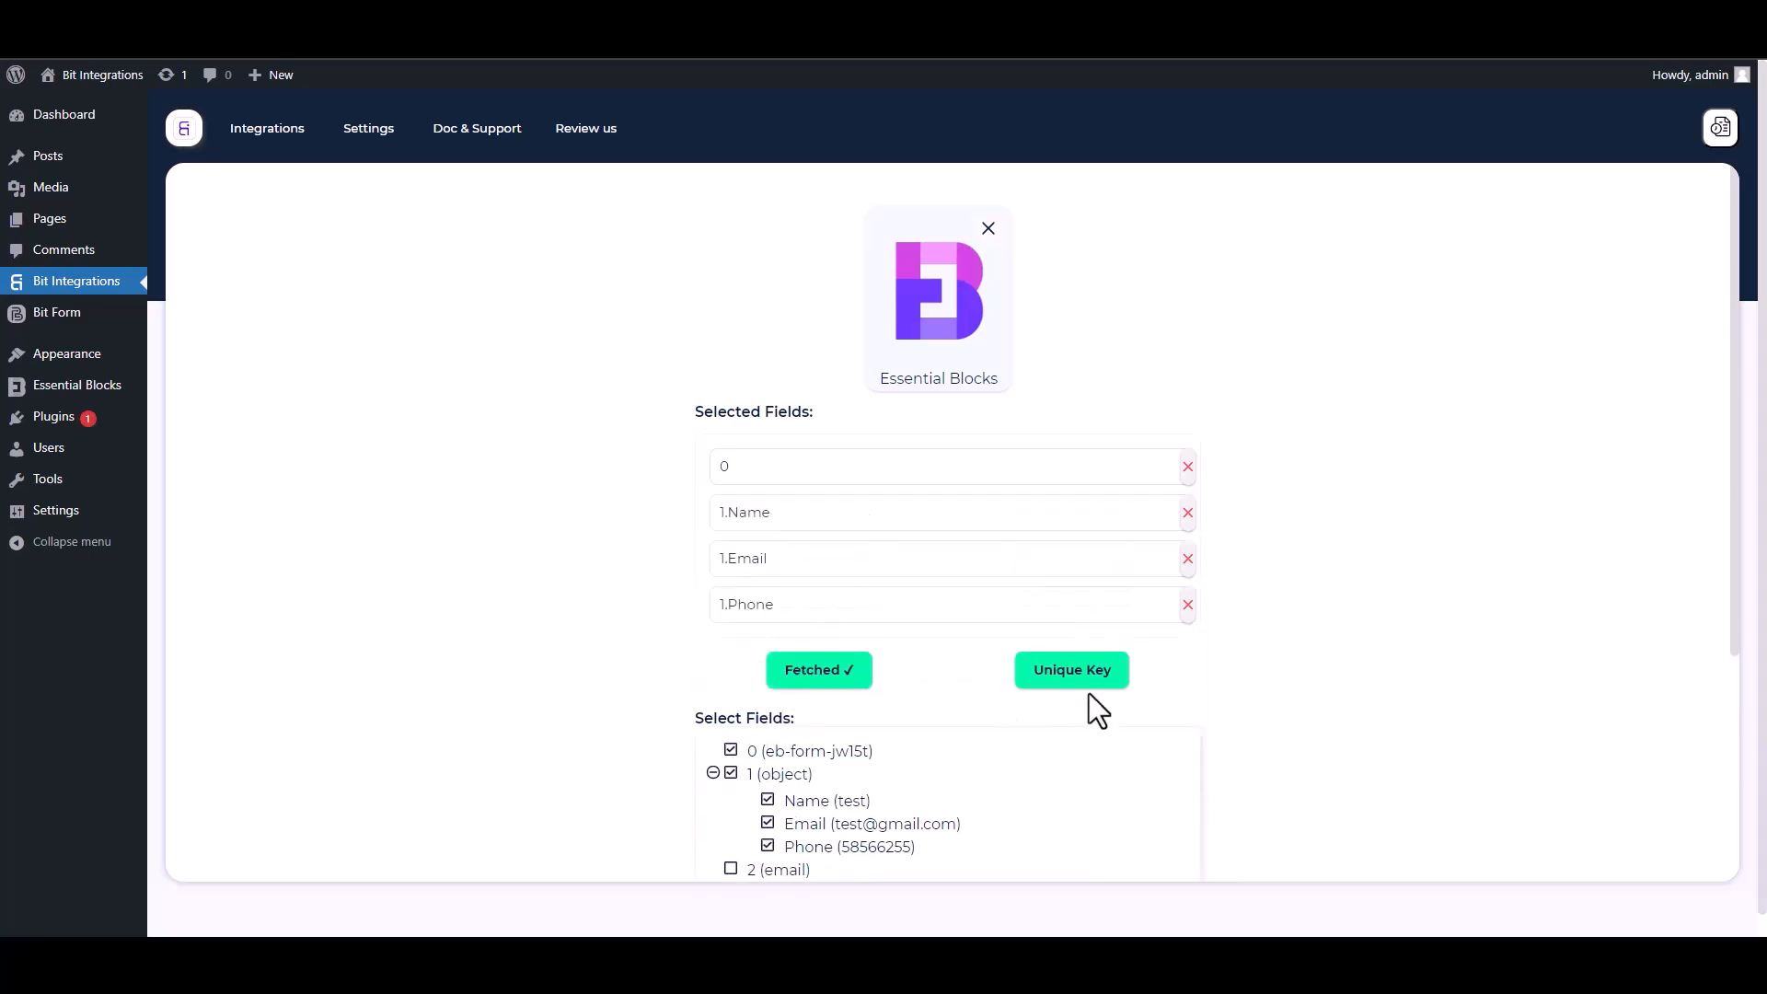
{"action": "left_click_drag", "start_coordinate": [1734, 595], "coordinate": [1738, 721]}
Set field 0 as the unique primary key
{"action": "left_click", "coordinate": [1077, 492]}
{"action": "left_click", "coordinate": [866, 506]}
{"action": "left_click", "coordinate": [744, 551]}
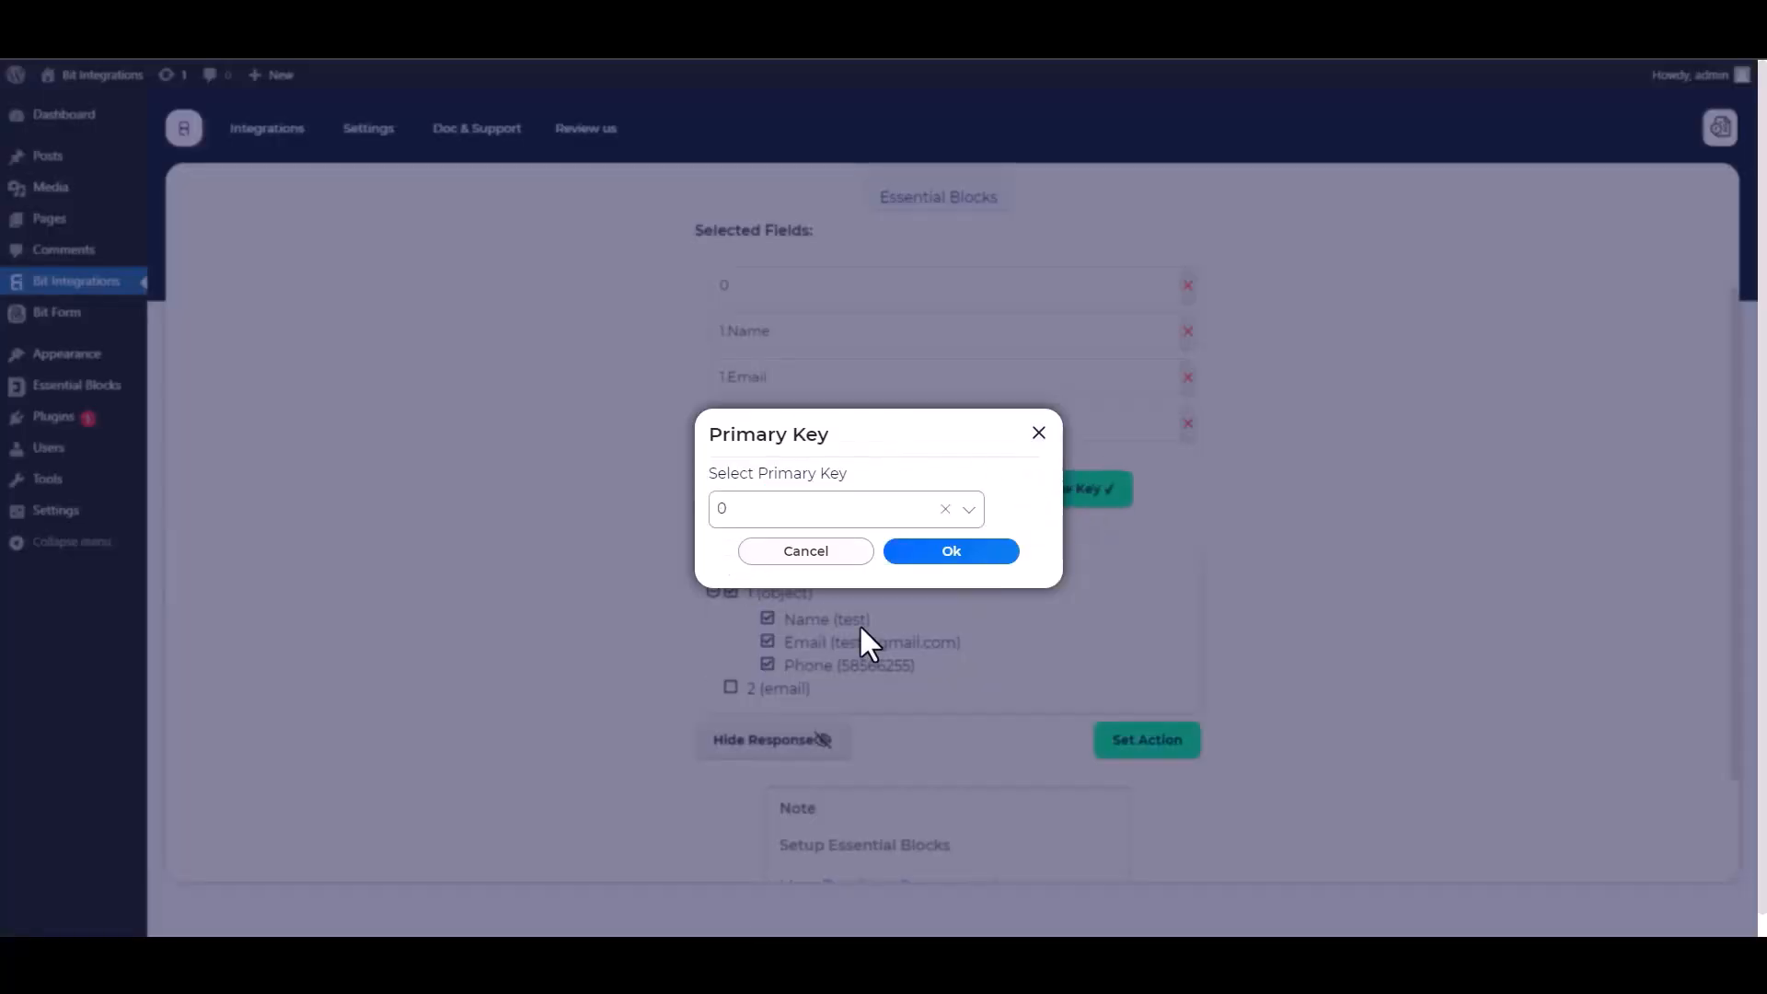
{"action": "left_click", "coordinate": [945, 552]}
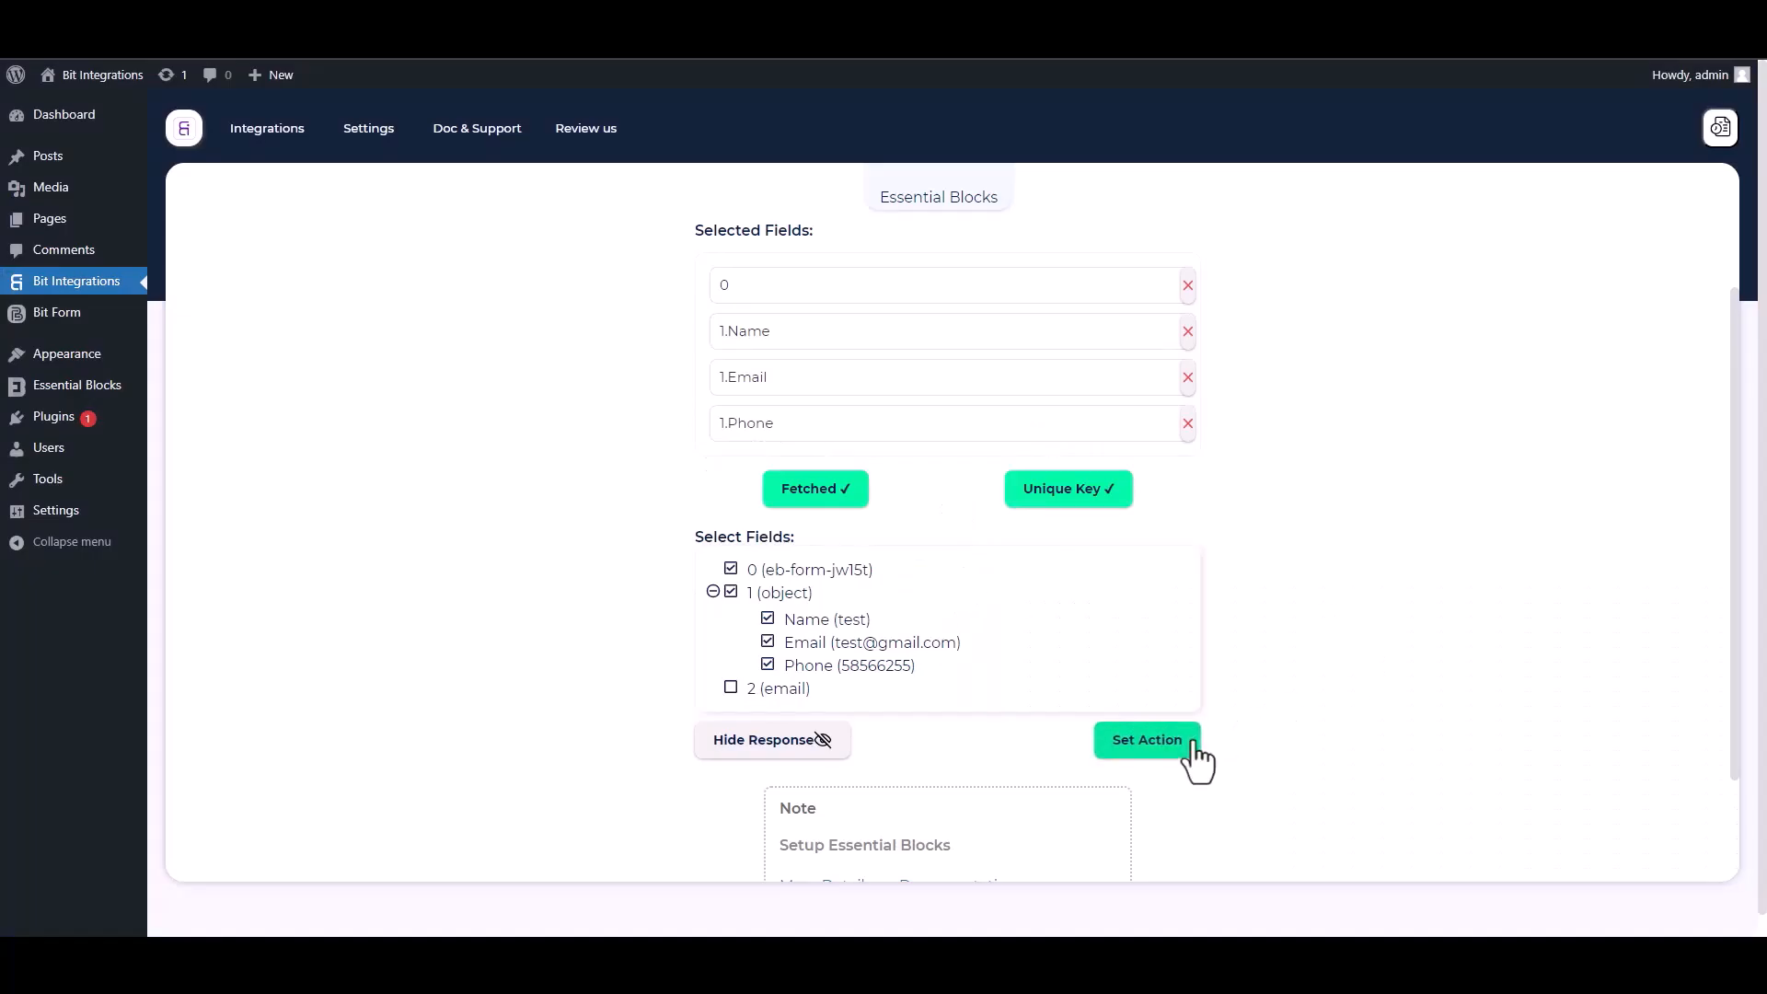
Pick Integrately as the action and go to its dashboard for a webhook link
{"action": "left_click", "coordinate": [1147, 741]}
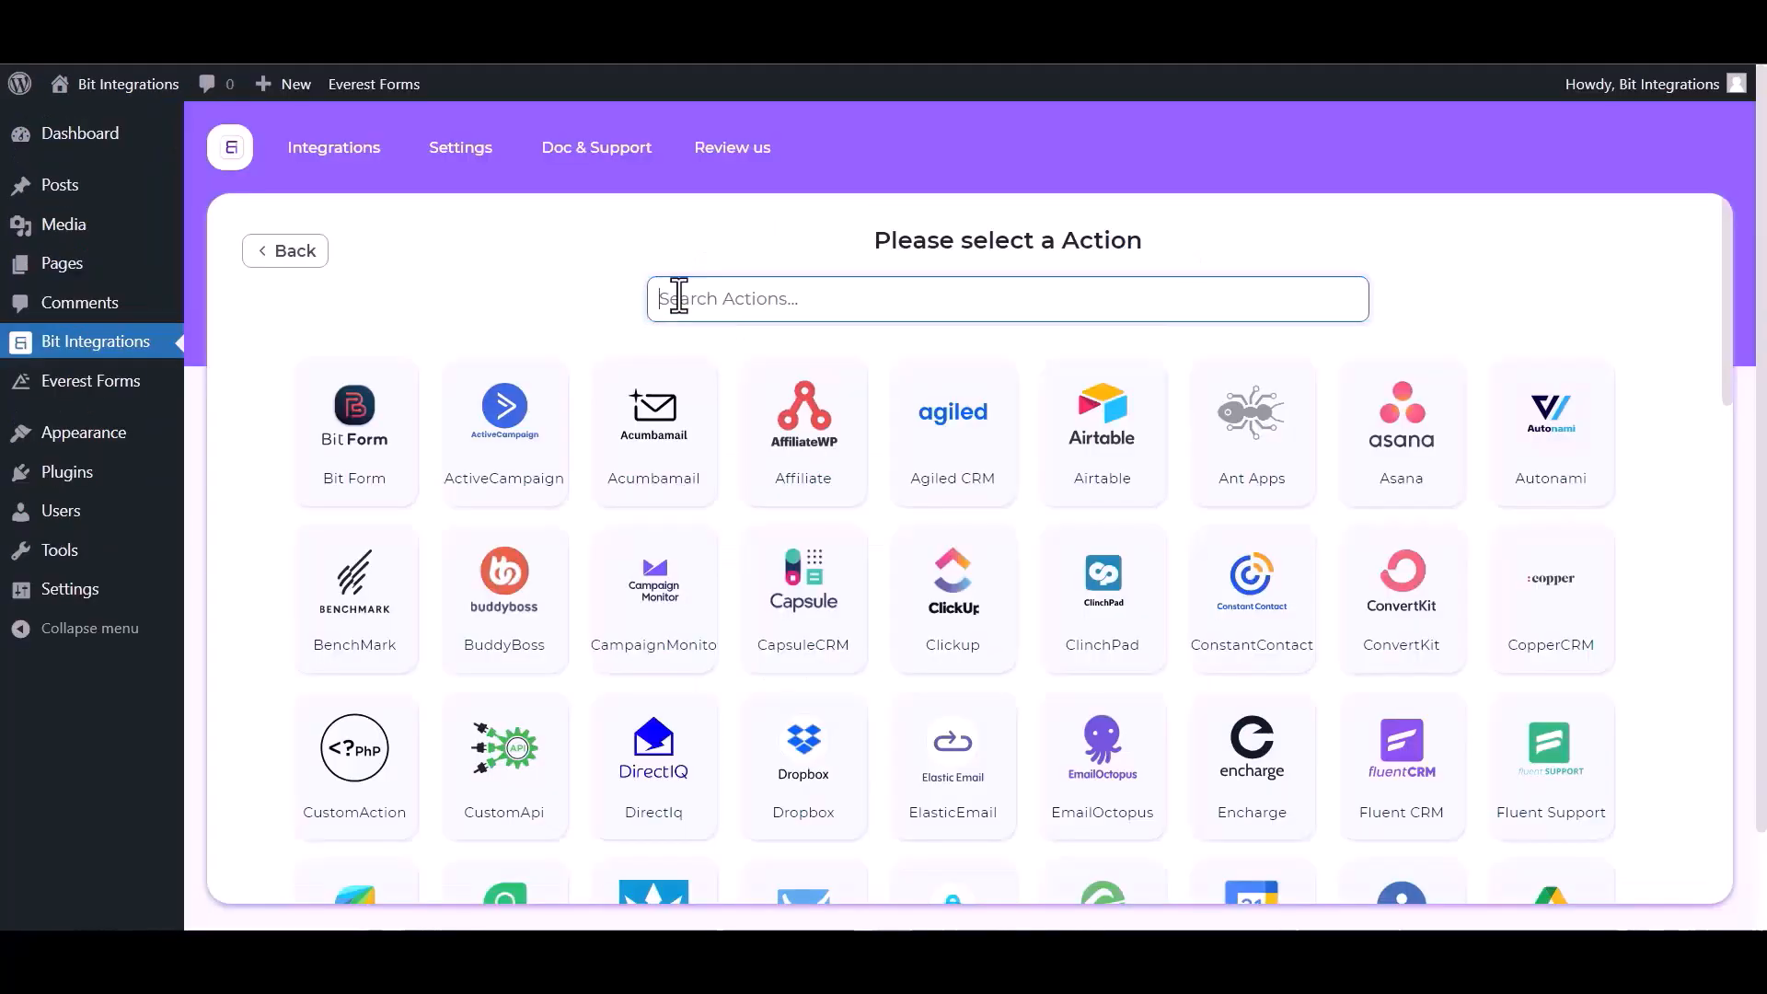
{"action": "type", "text": "inte"}
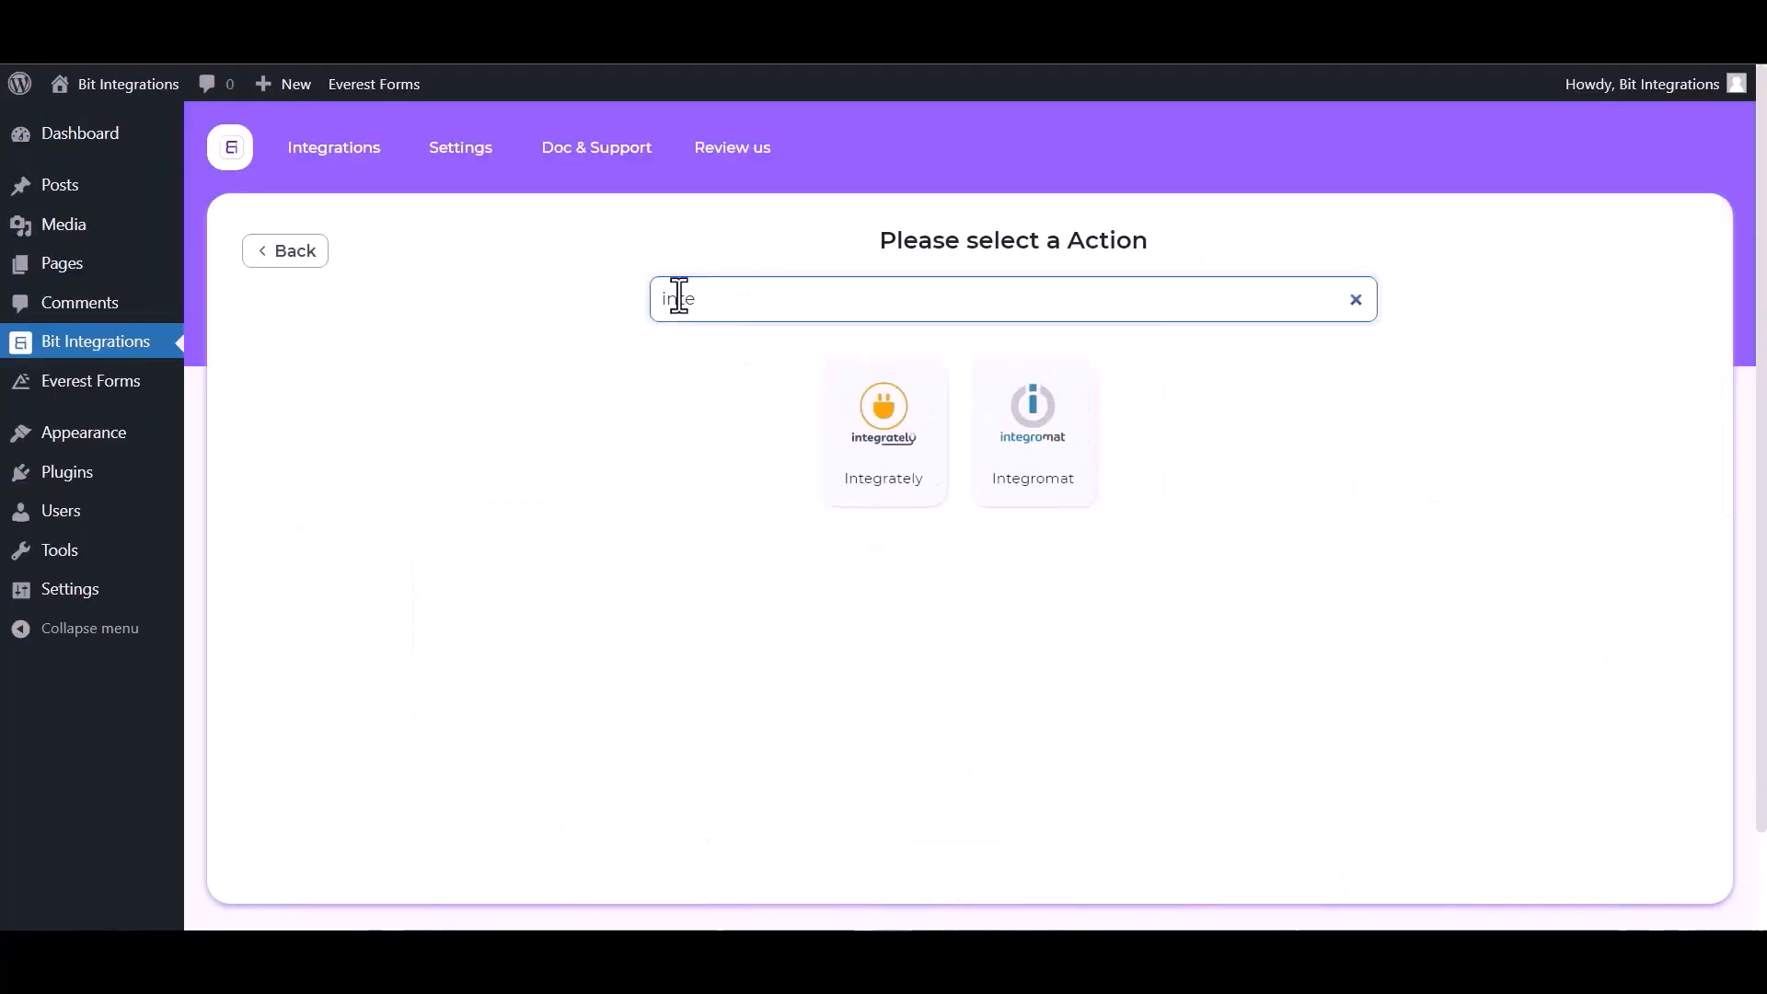
{"action": "left_click", "coordinate": [911, 474]}
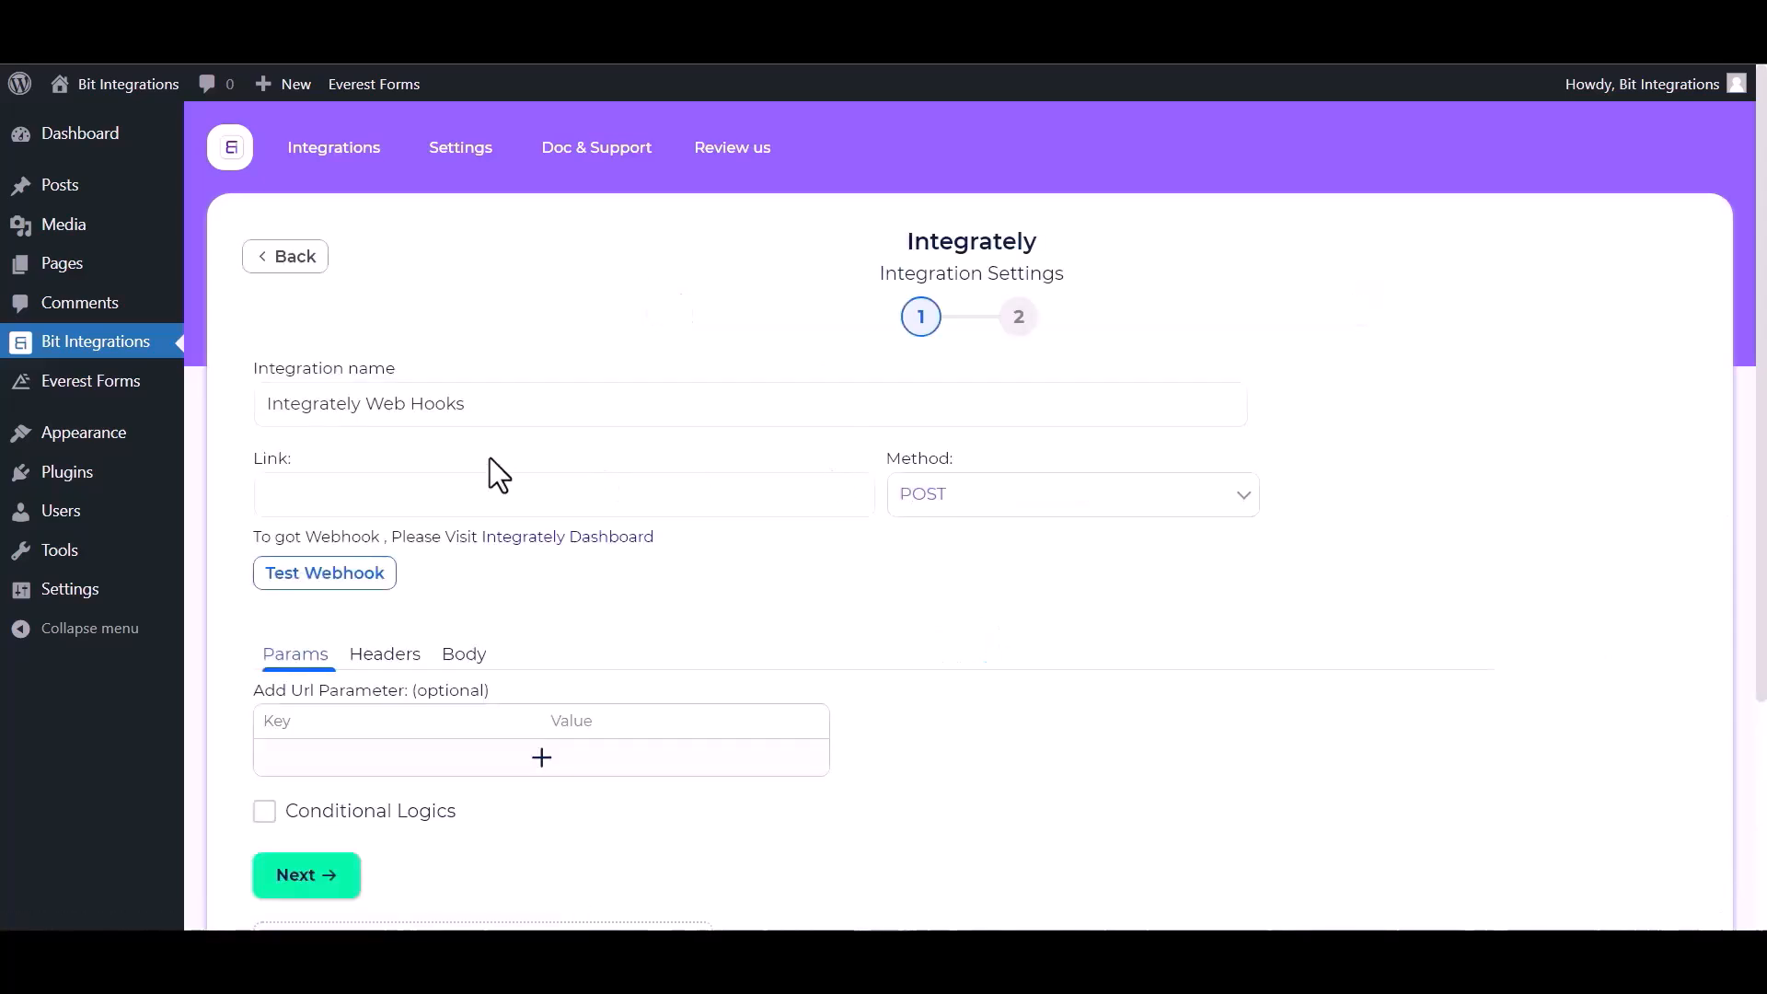
{"action": "left_click", "coordinate": [329, 492]}
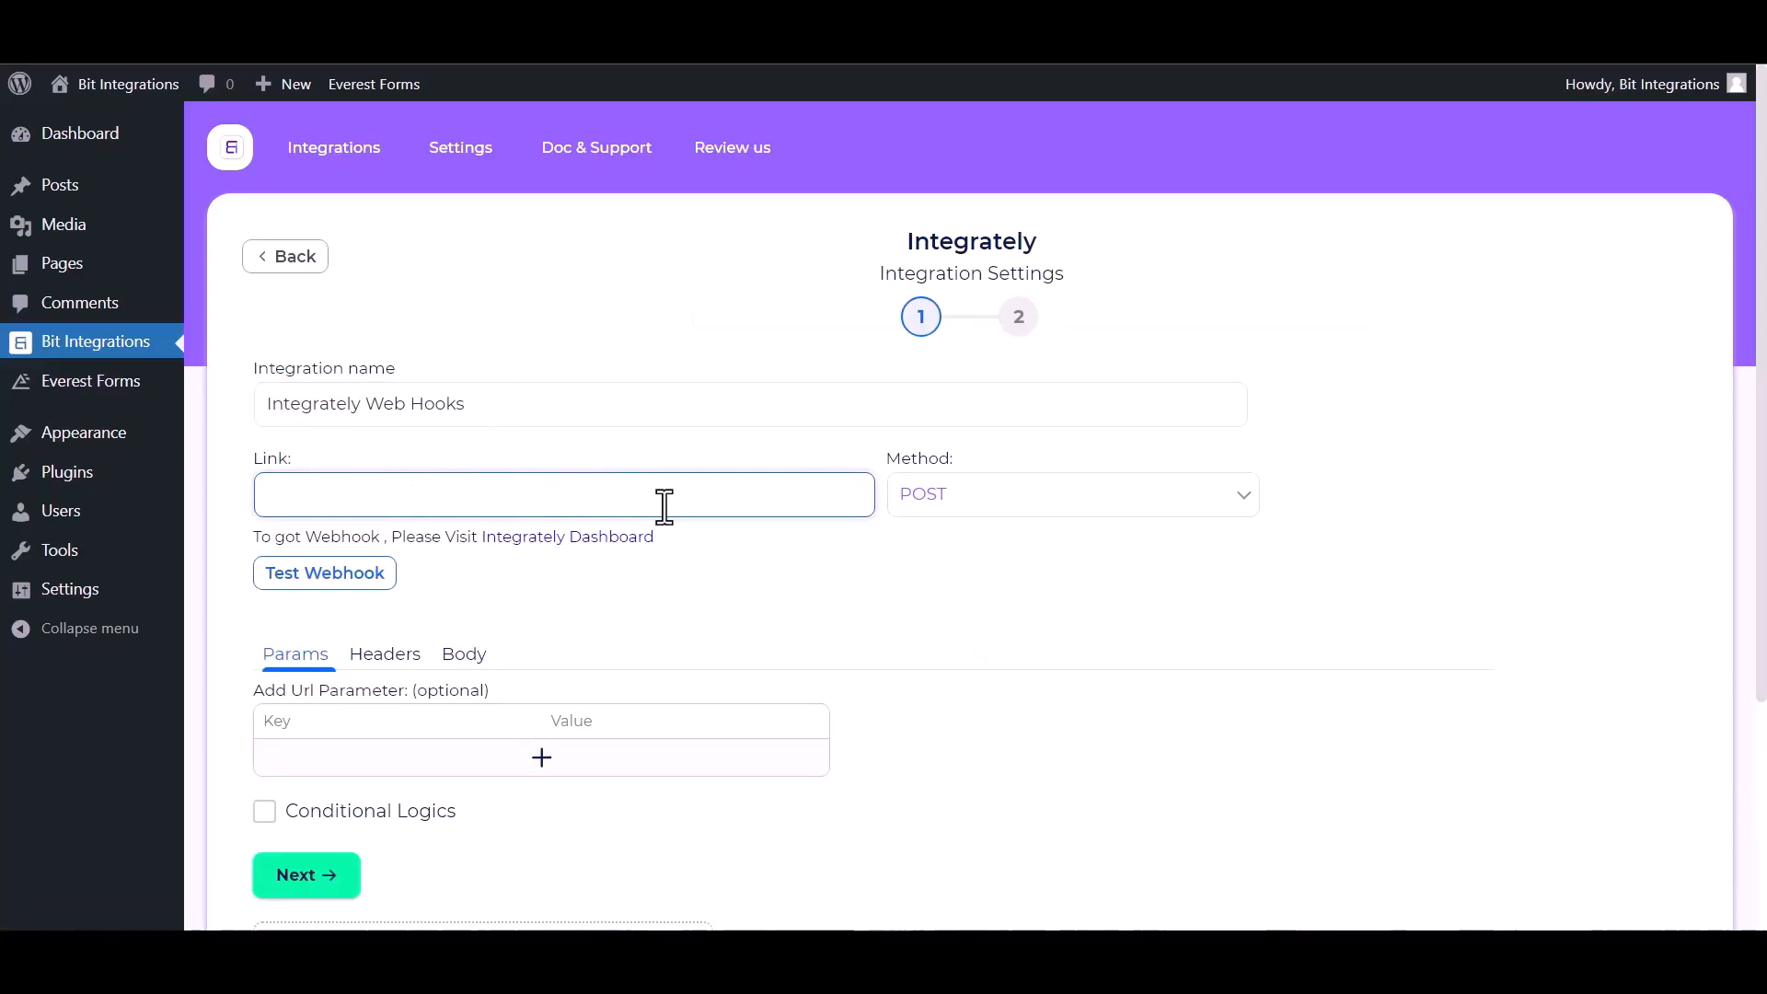
{"action": "left_click", "coordinate": [592, 543]}
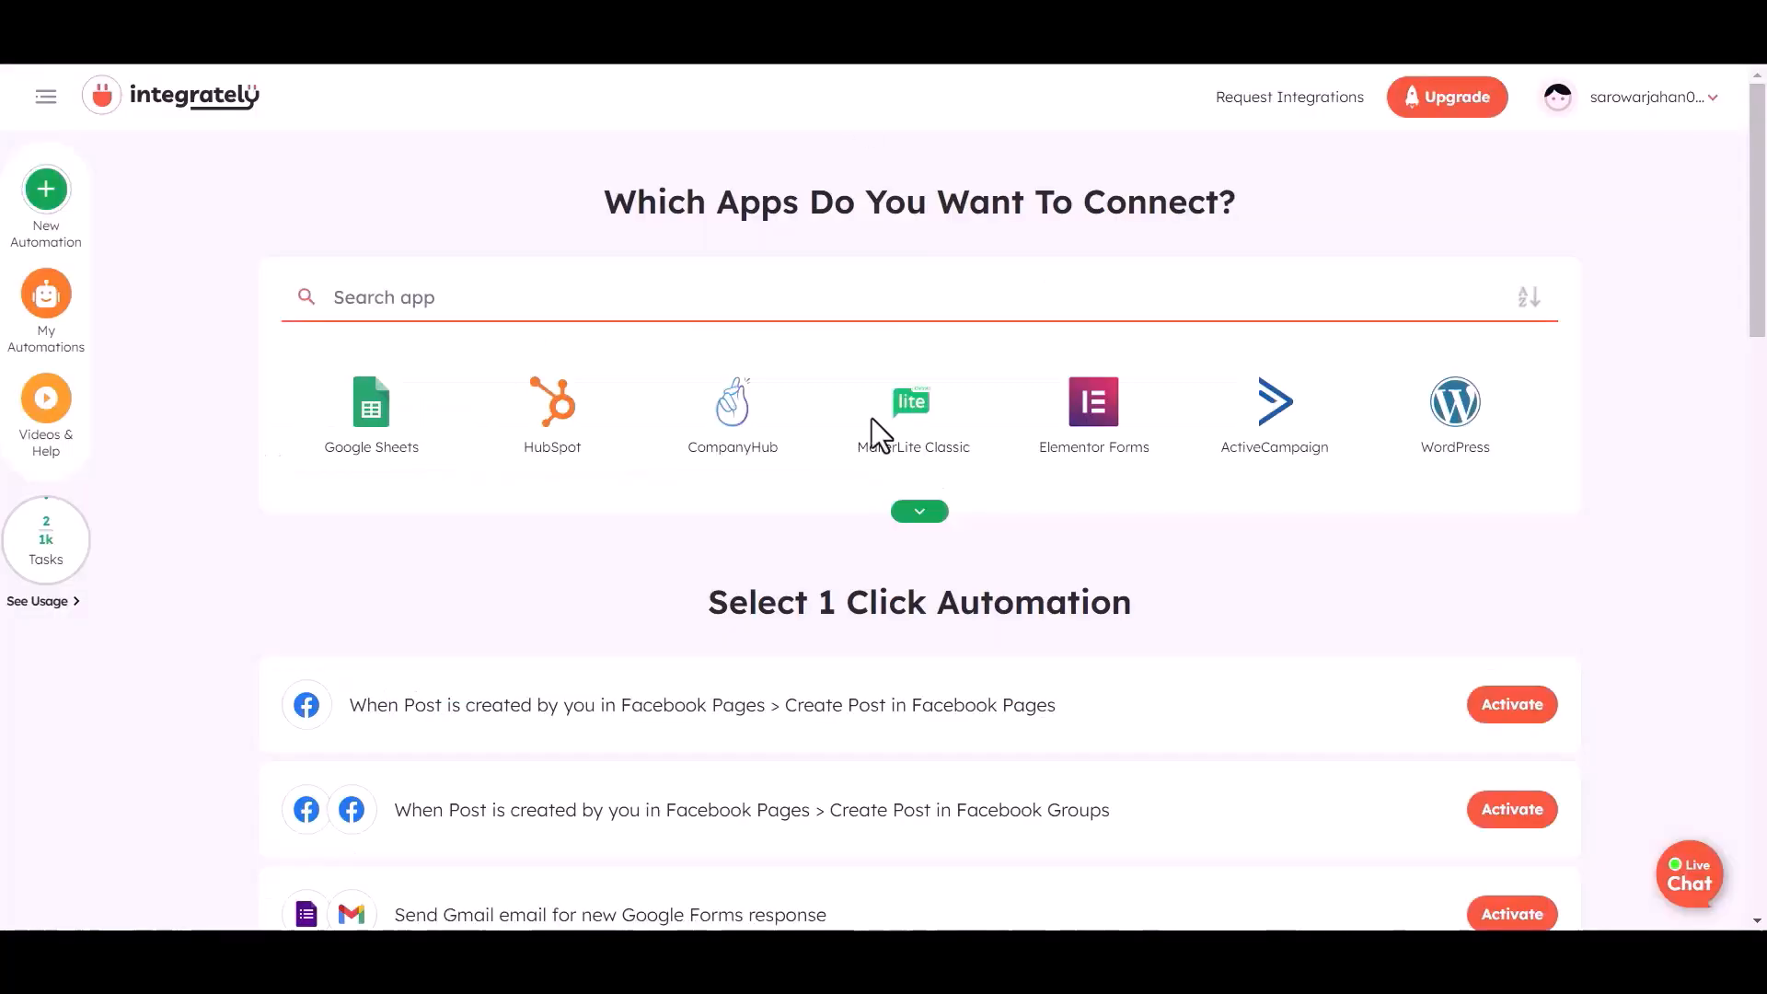
Pick Webhook / API Integration and Airtable as the two apps to connect
{"action": "left_click", "coordinate": [551, 465]}
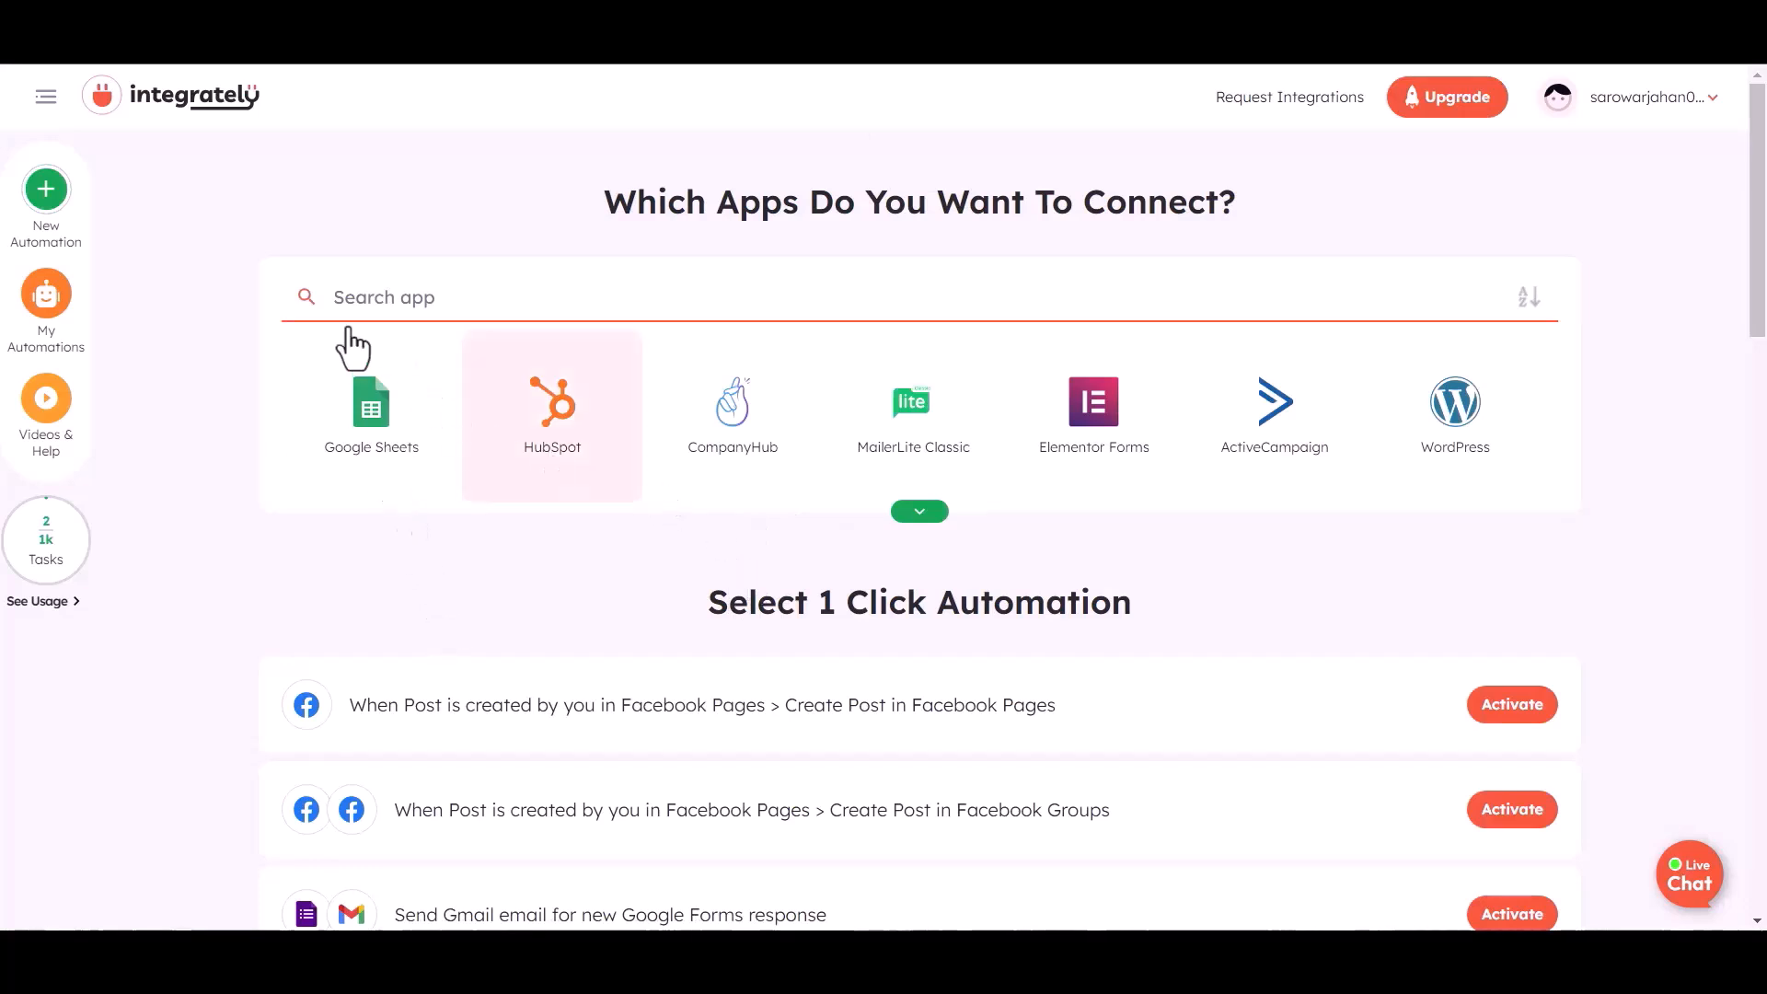
{"action": "left_click", "coordinate": [382, 299]}
{"action": "type", "text": "web"}
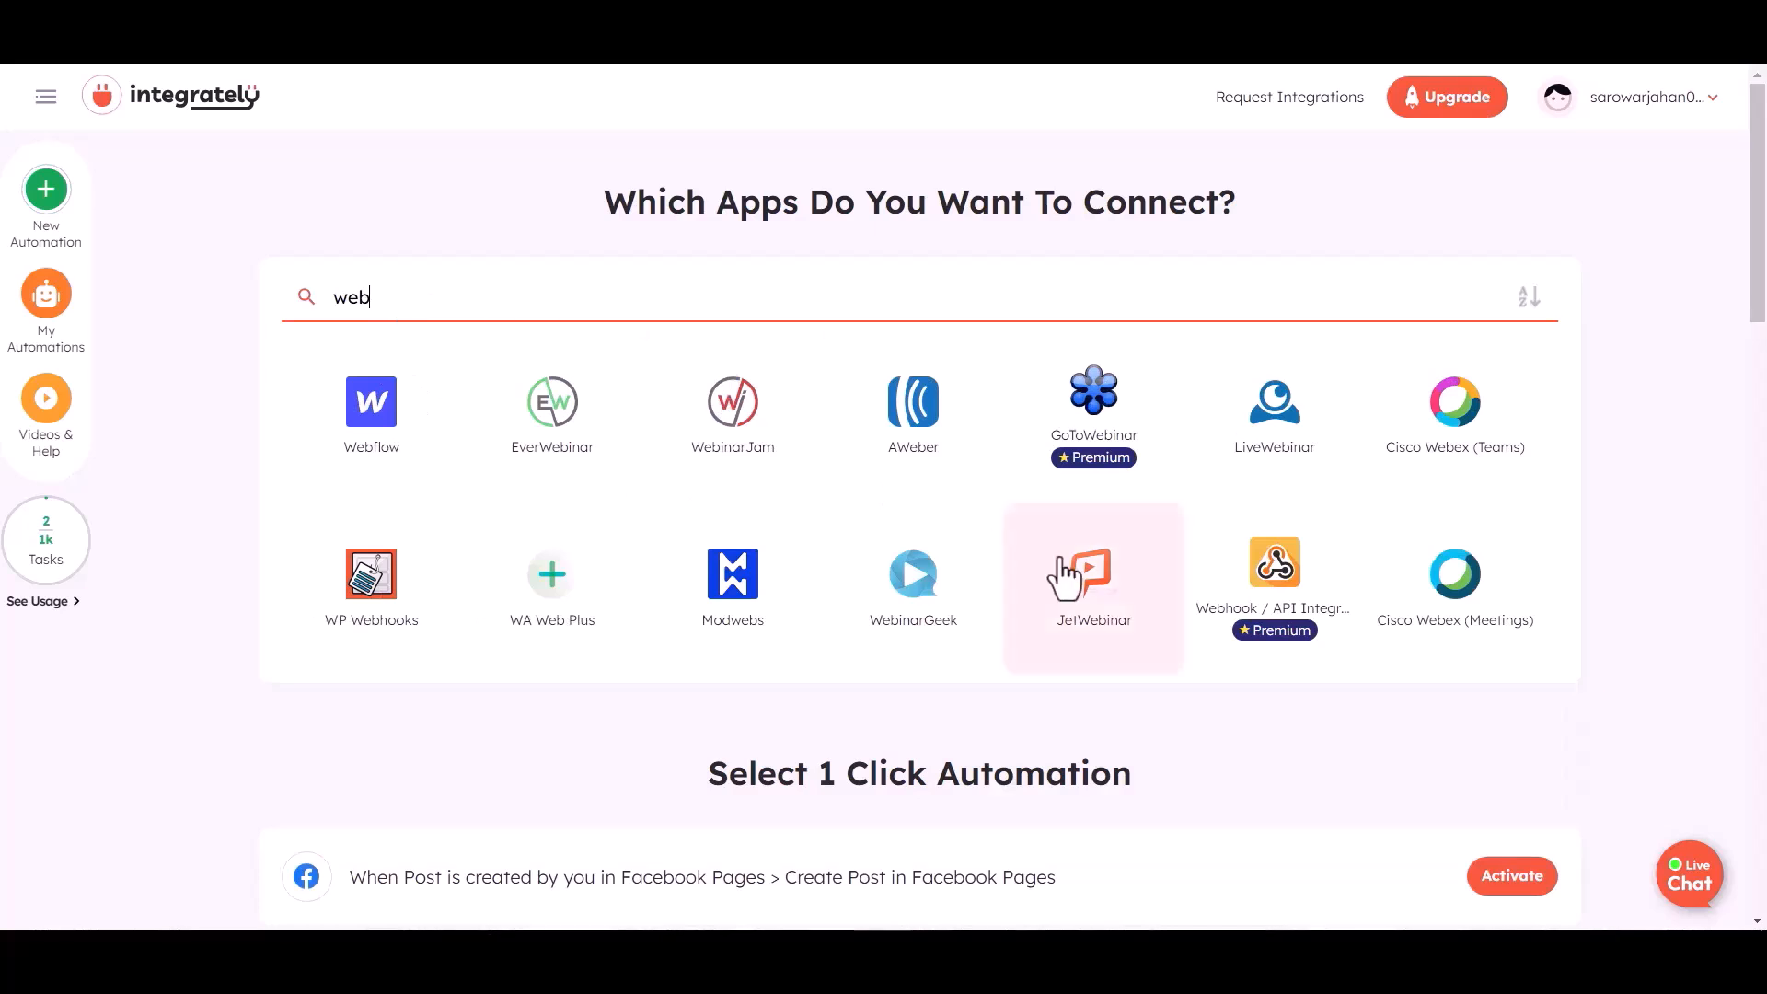
{"action": "left_click", "coordinate": [1255, 586]}
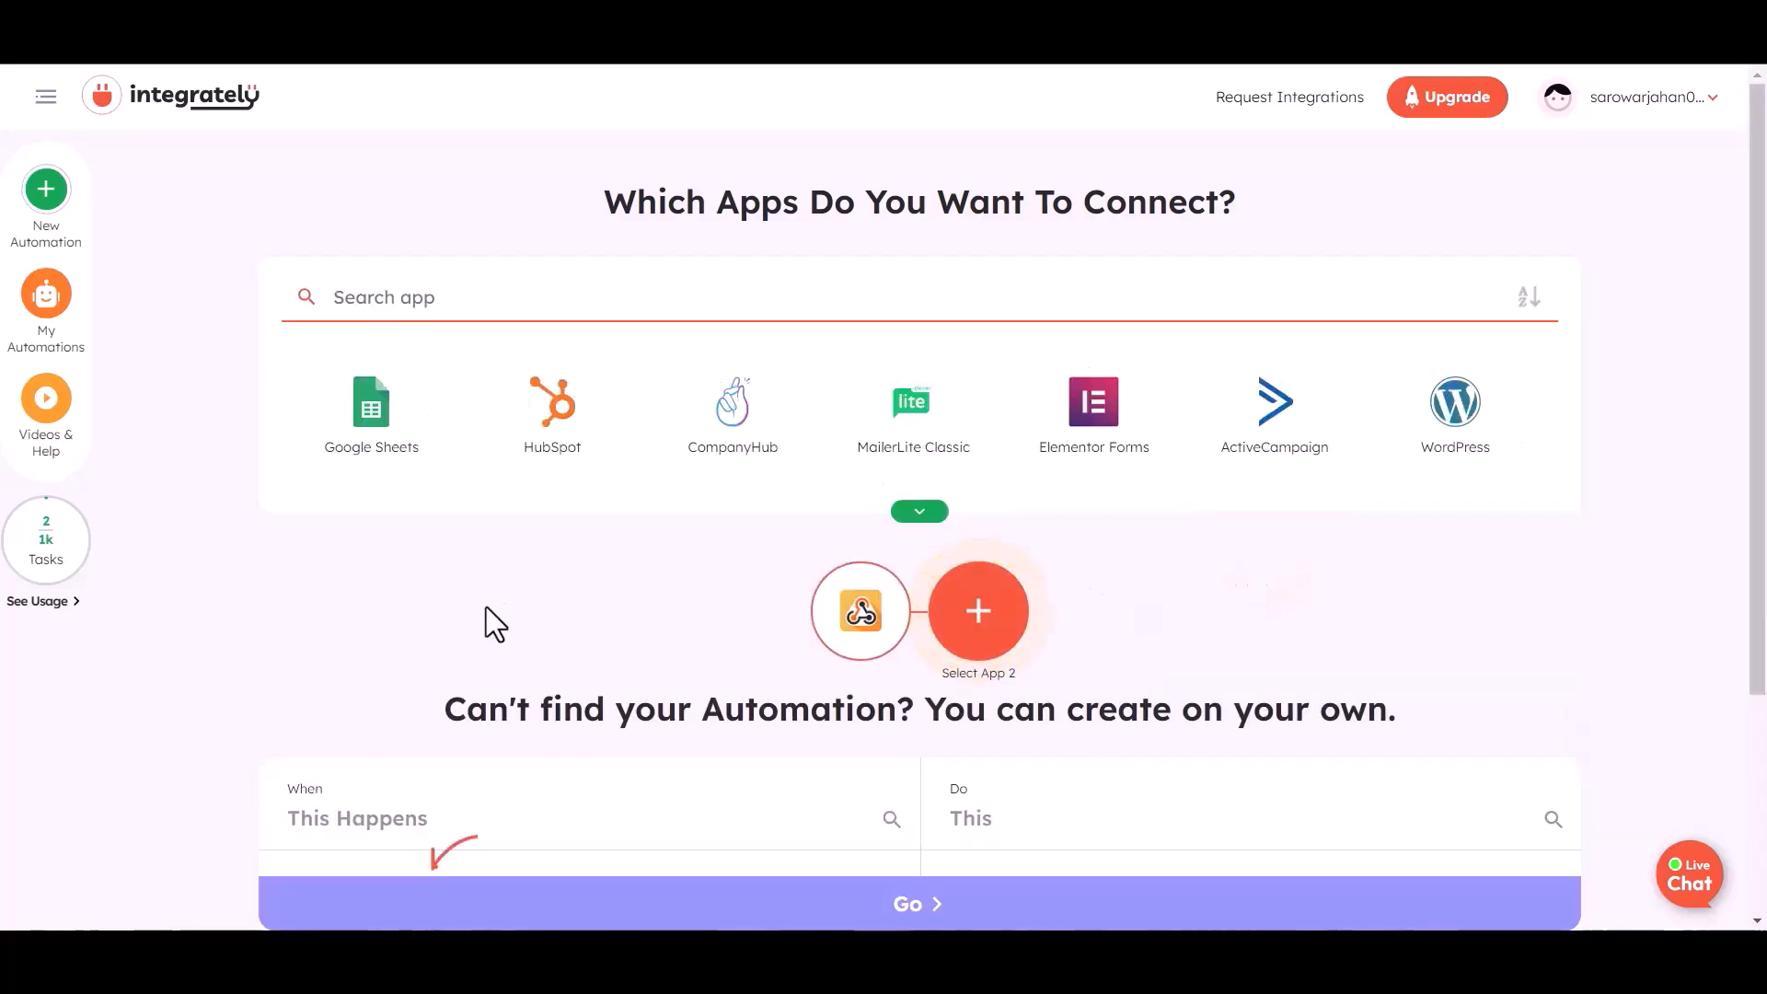
{"action": "left_click", "coordinate": [393, 296]}
{"action": "type", "text": "air"}
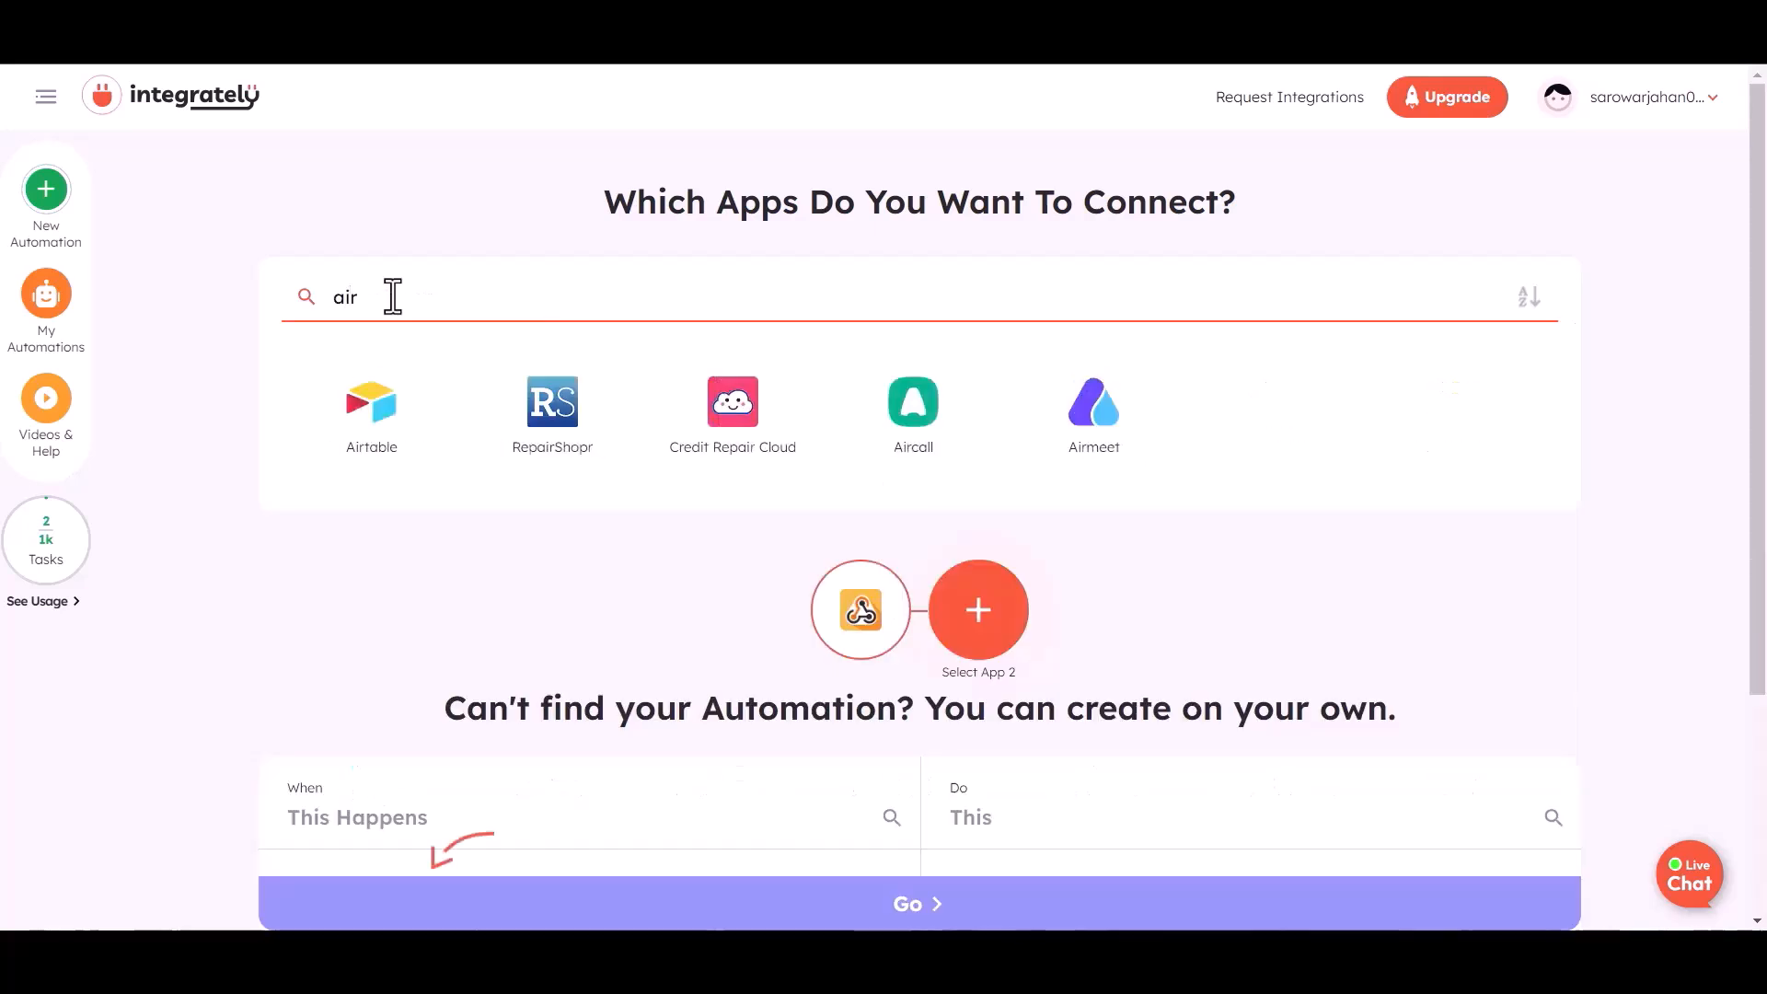
{"action": "left_click", "coordinate": [372, 428]}
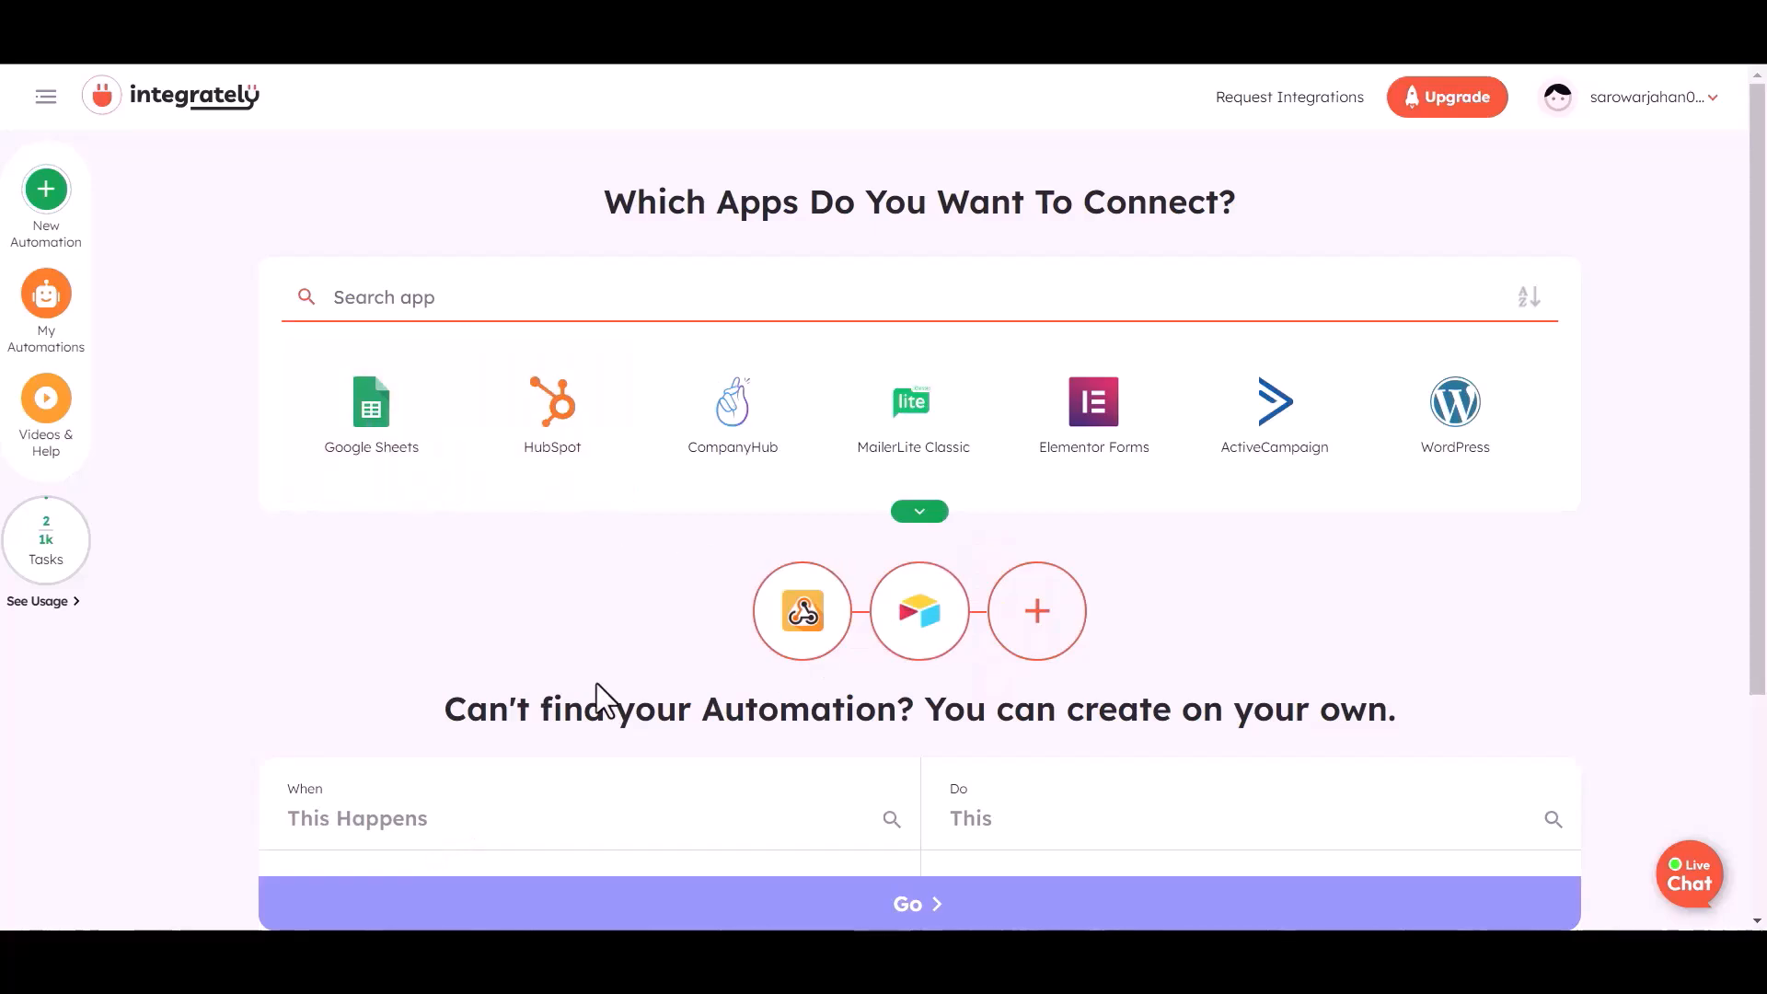
Create the 'webhook operation → create Airtable record' automation and copy its webhook URL
{"action": "scroll", "coordinate": [596, 683], "scroll_direction": "down", "scroll_amount": 3}
{"action": "scroll", "coordinate": [539, 690], "scroll_direction": "down", "scroll_amount": 1}
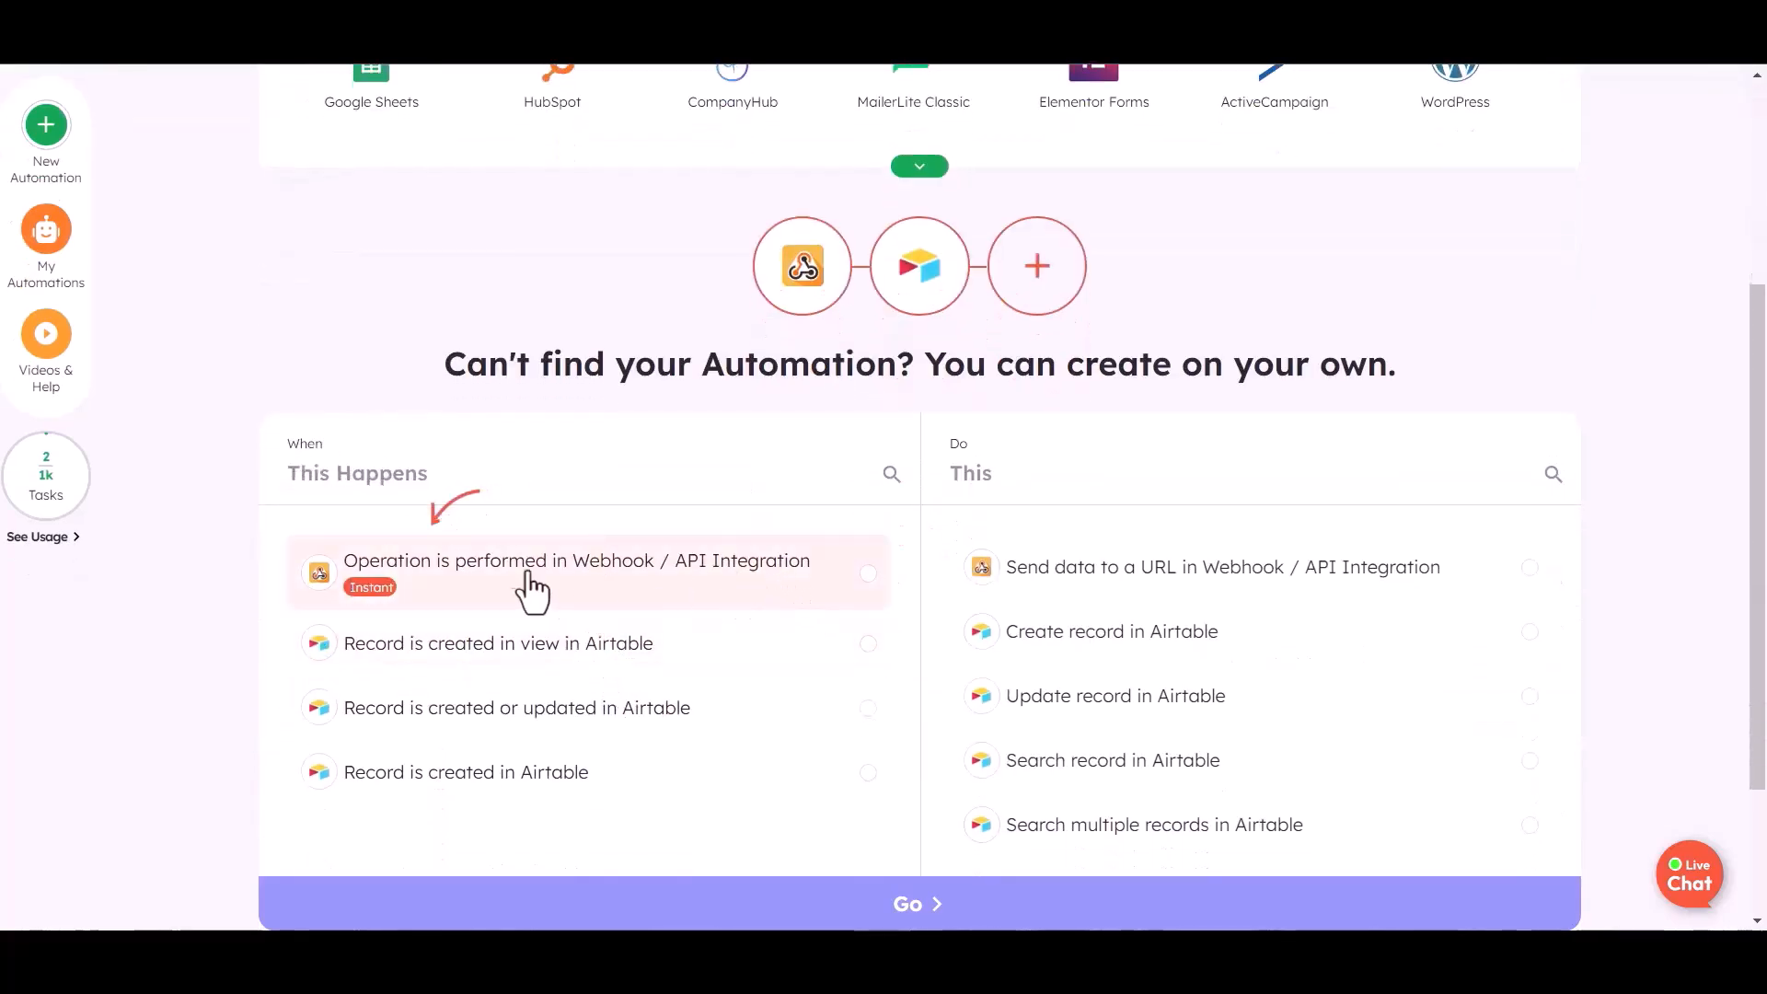
{"action": "left_click", "coordinate": [783, 596]}
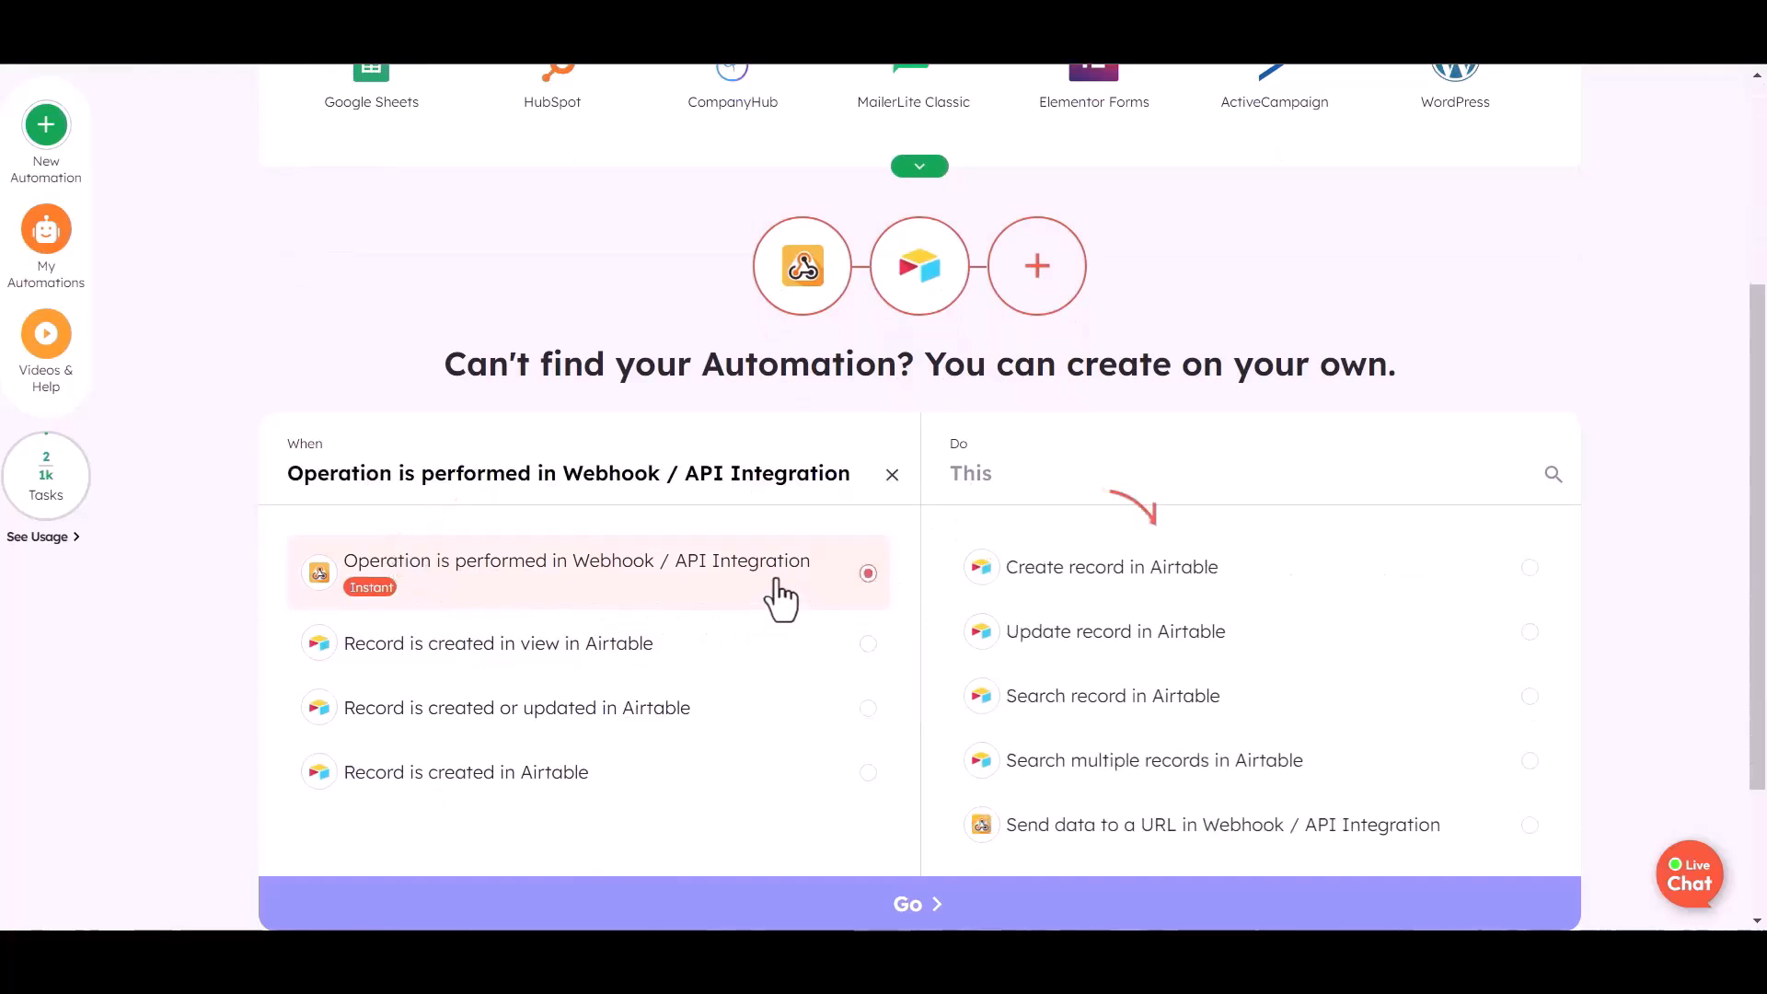
{"action": "left_click", "coordinate": [1222, 575]}
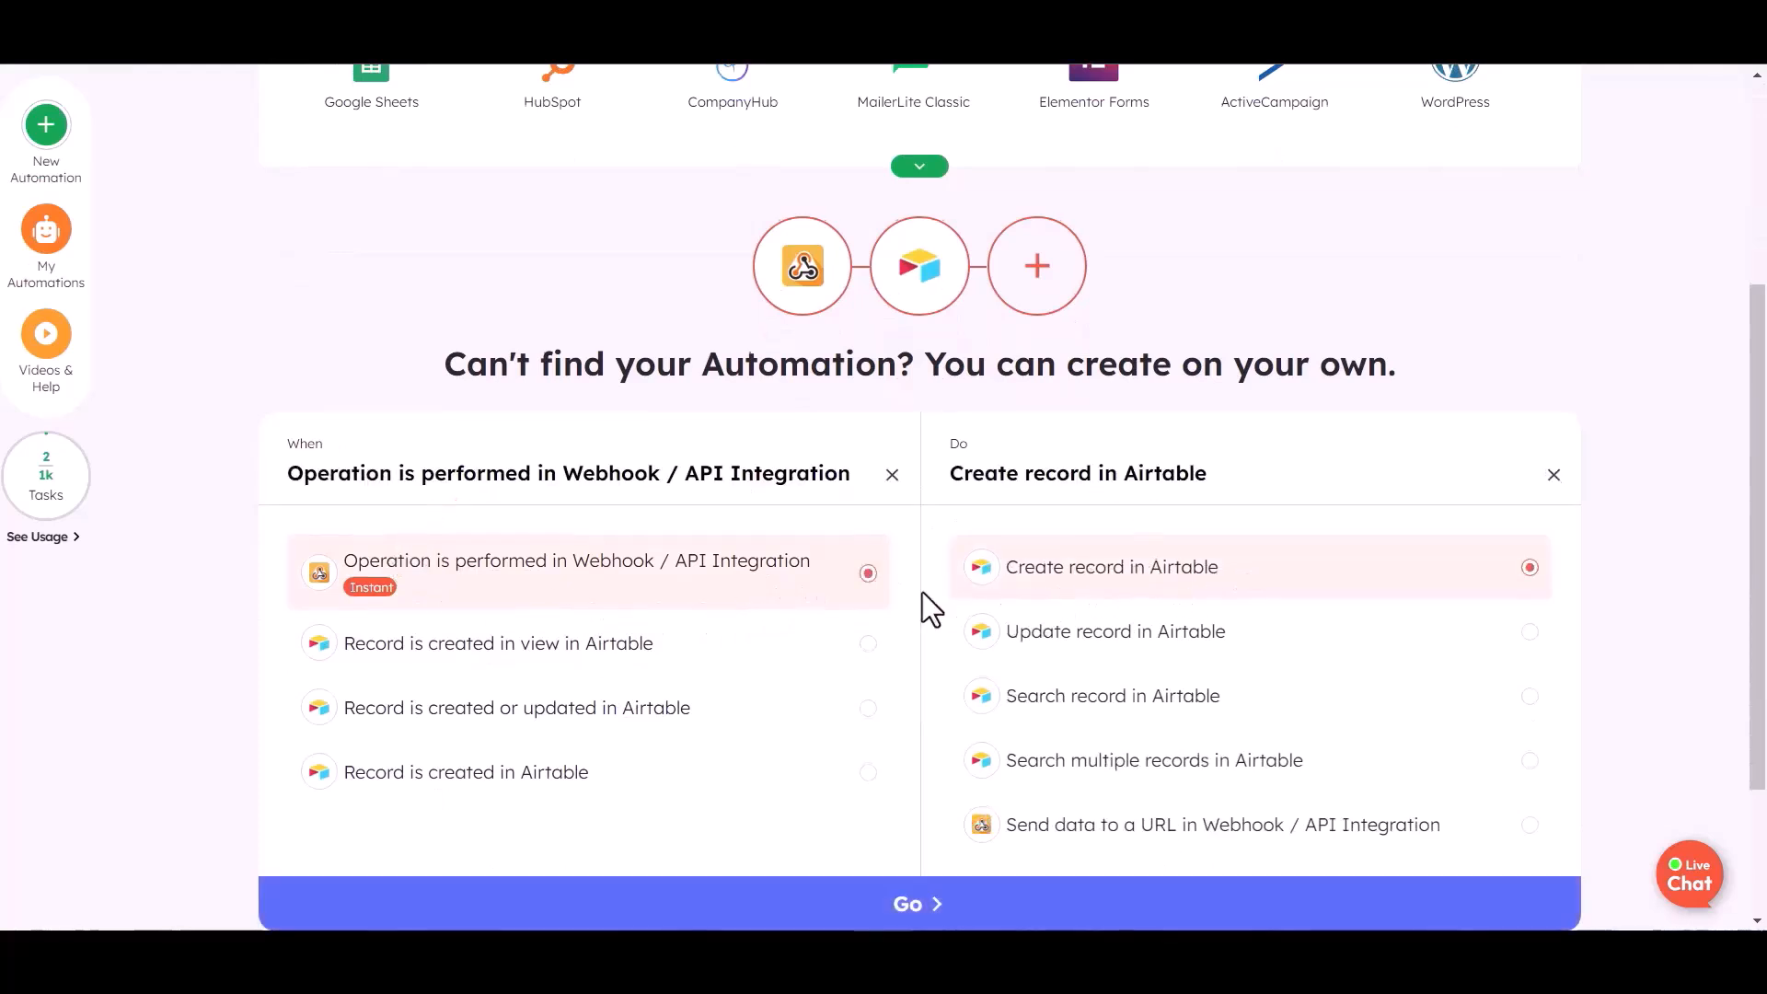
{"action": "scroll", "coordinate": [920, 644], "scroll_direction": "down", "scroll_amount": 2}
{"action": "left_click", "coordinate": [926, 709]}
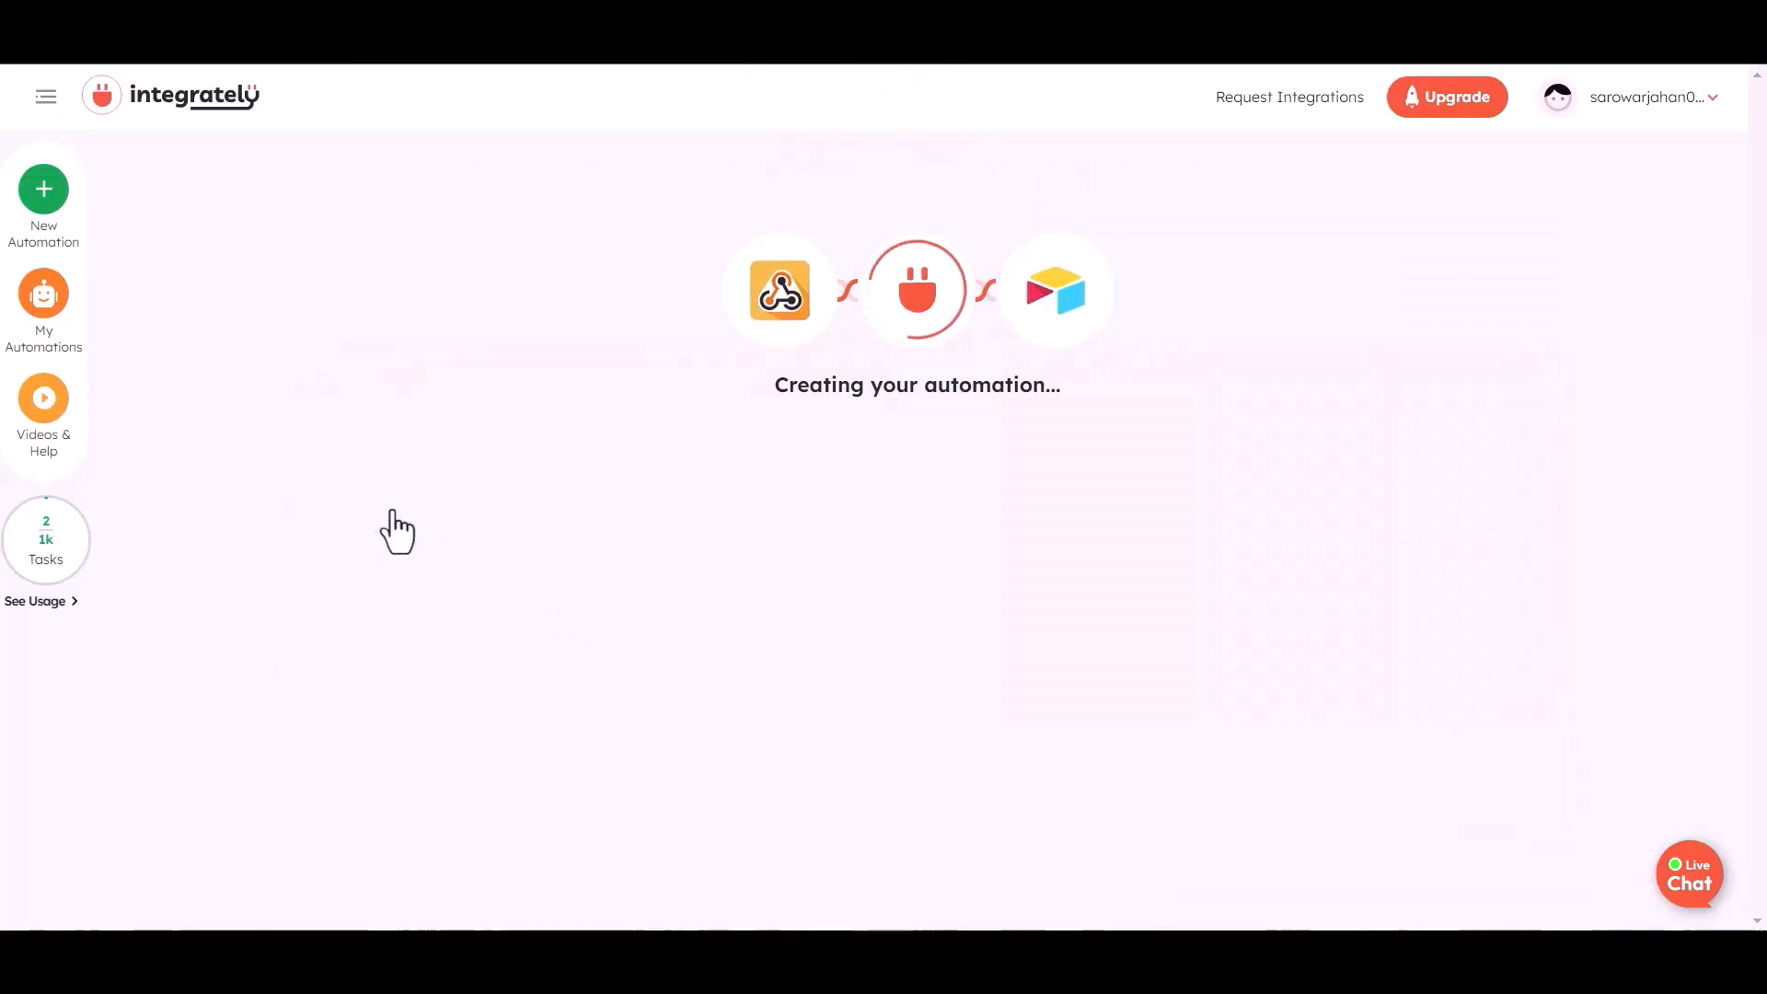
{"action": "scroll", "coordinate": [207, 547], "scroll_direction": "up", "scroll_amount": 1}
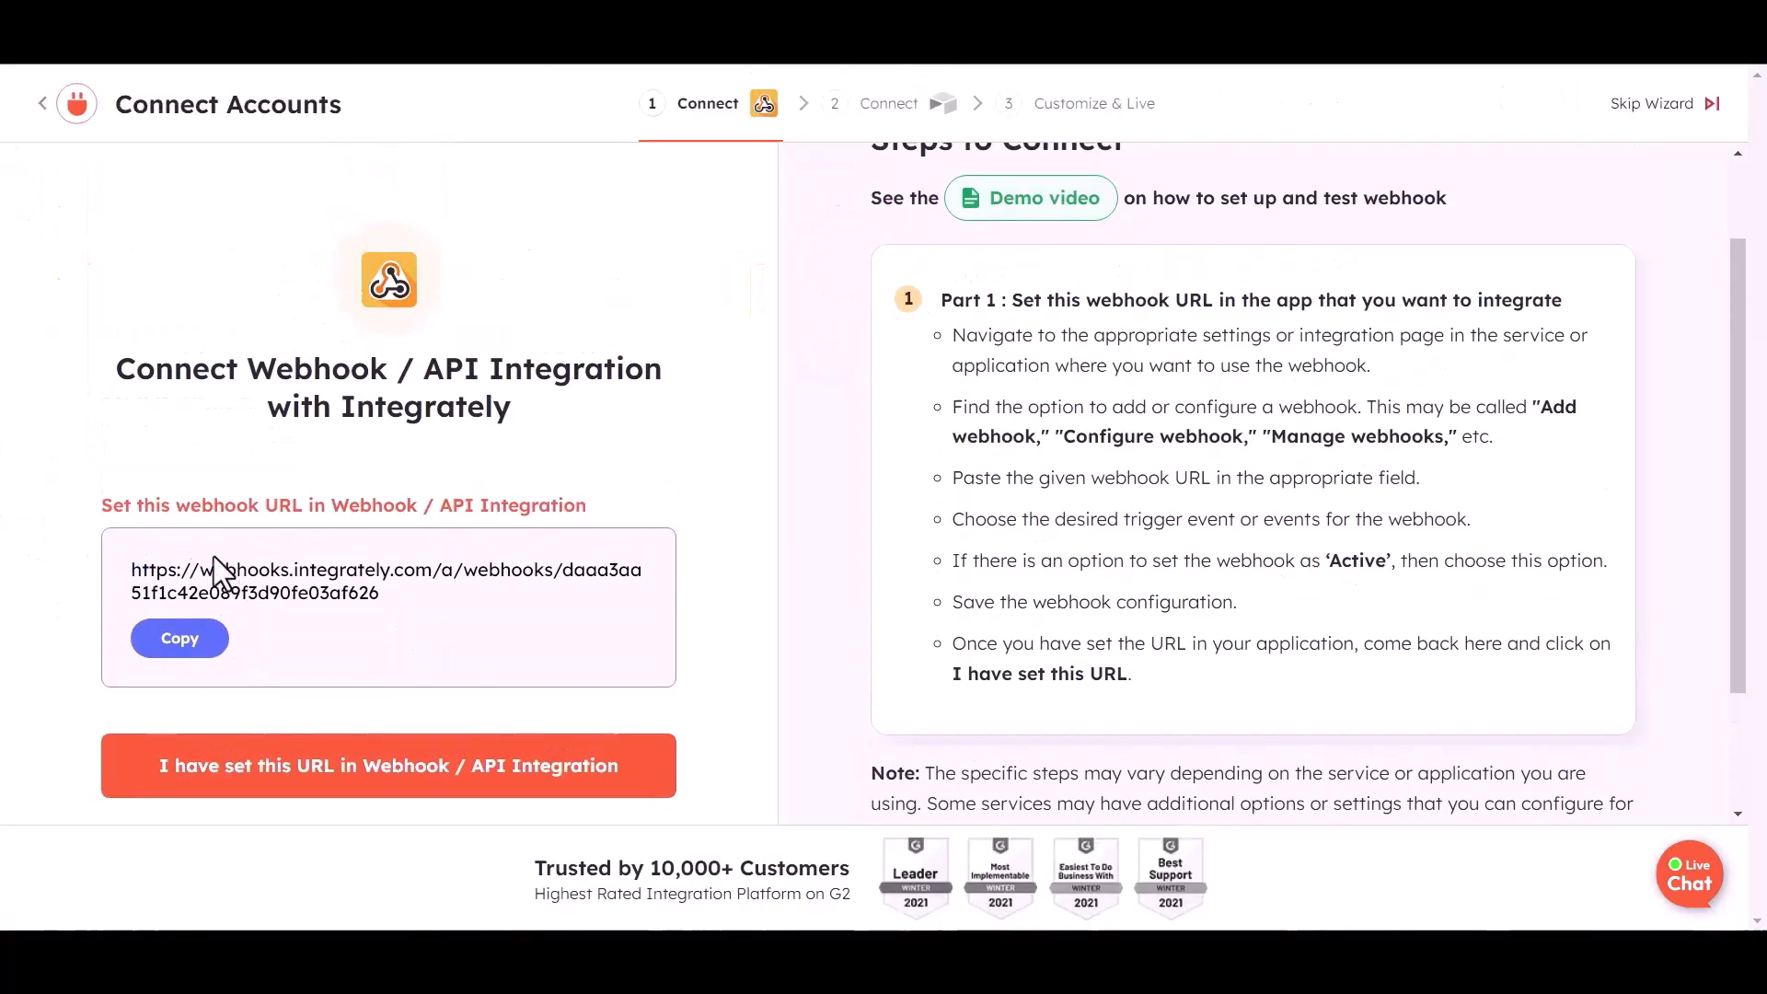
{"action": "left_click", "coordinate": [186, 644]}
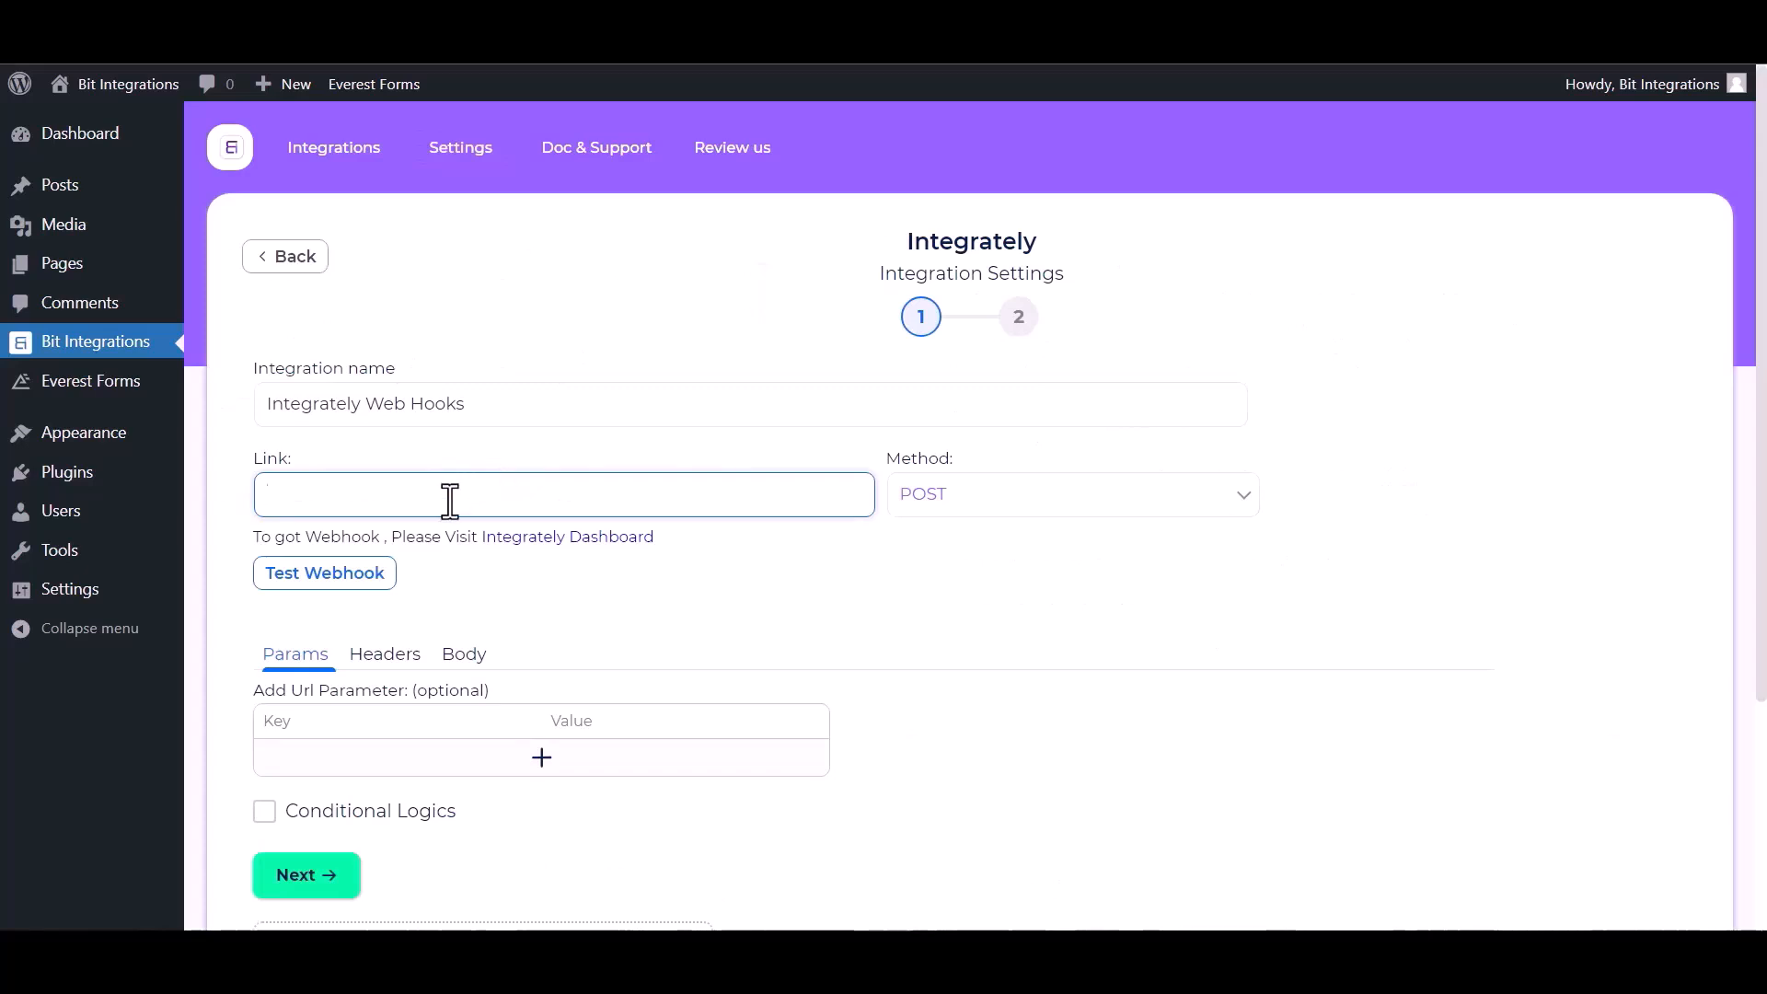
Use the Integrately webhook URL as the link, sending all data as application/json
{"action": "key", "text": "ctrl+v"}
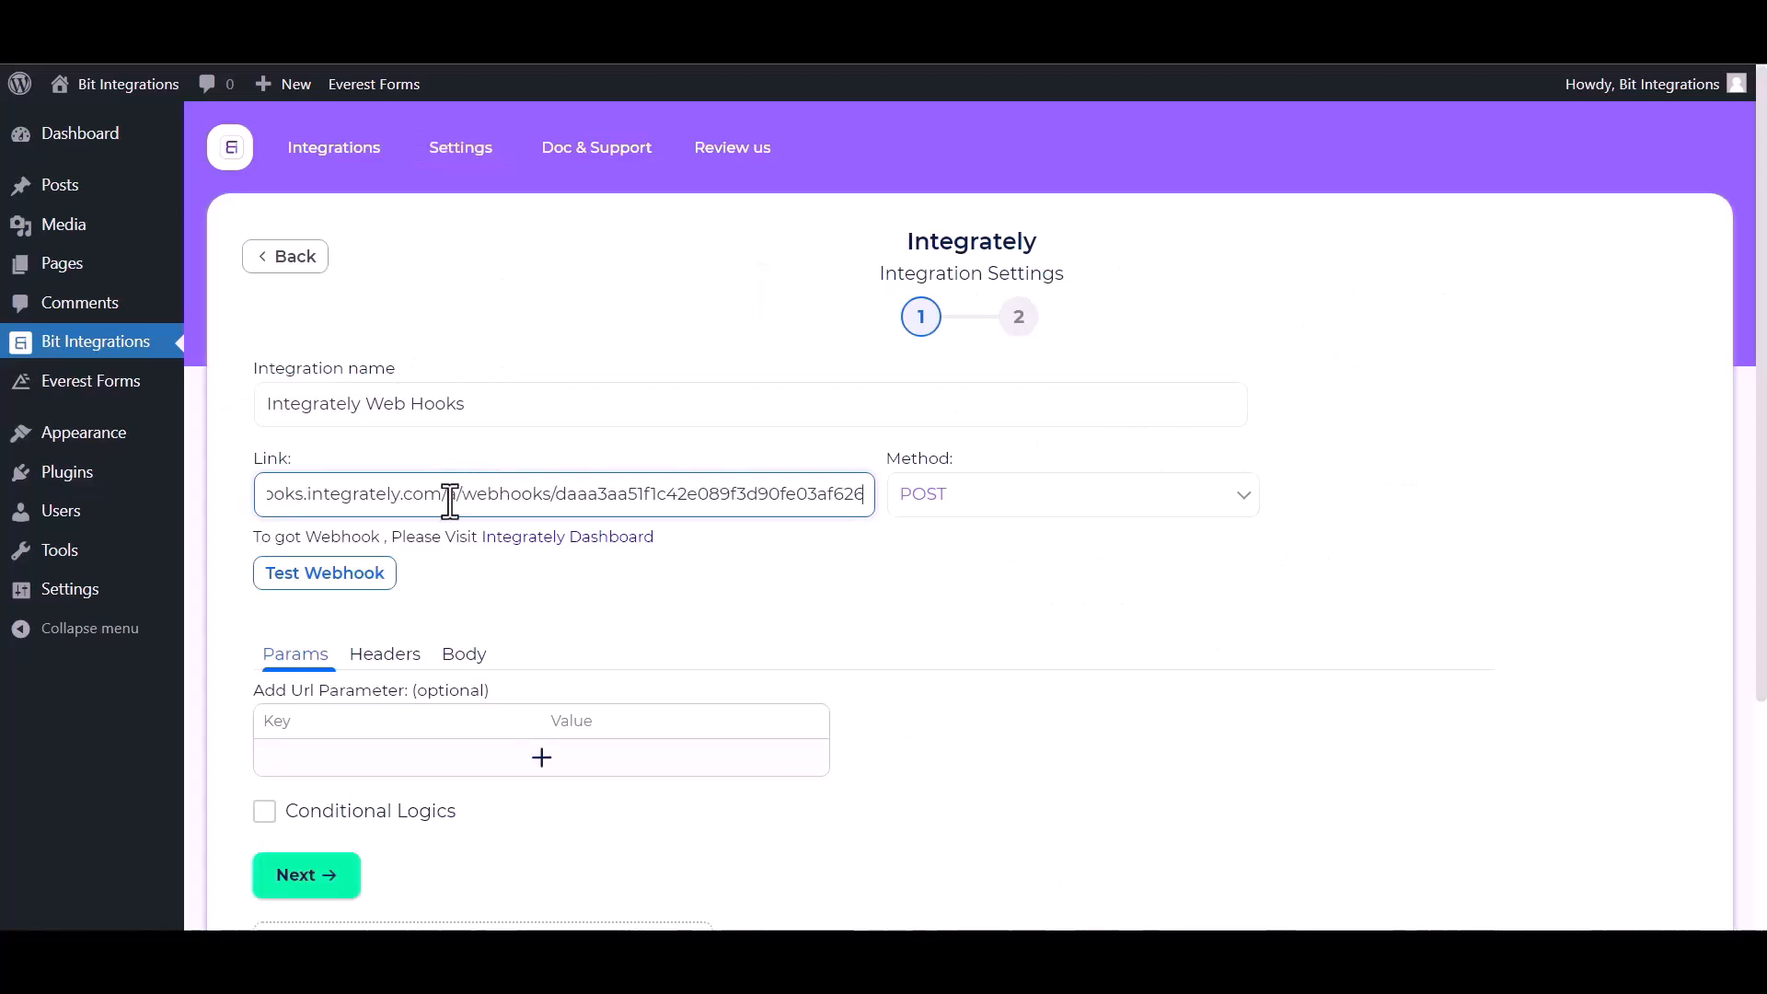
{"action": "left_click", "coordinate": [476, 658]}
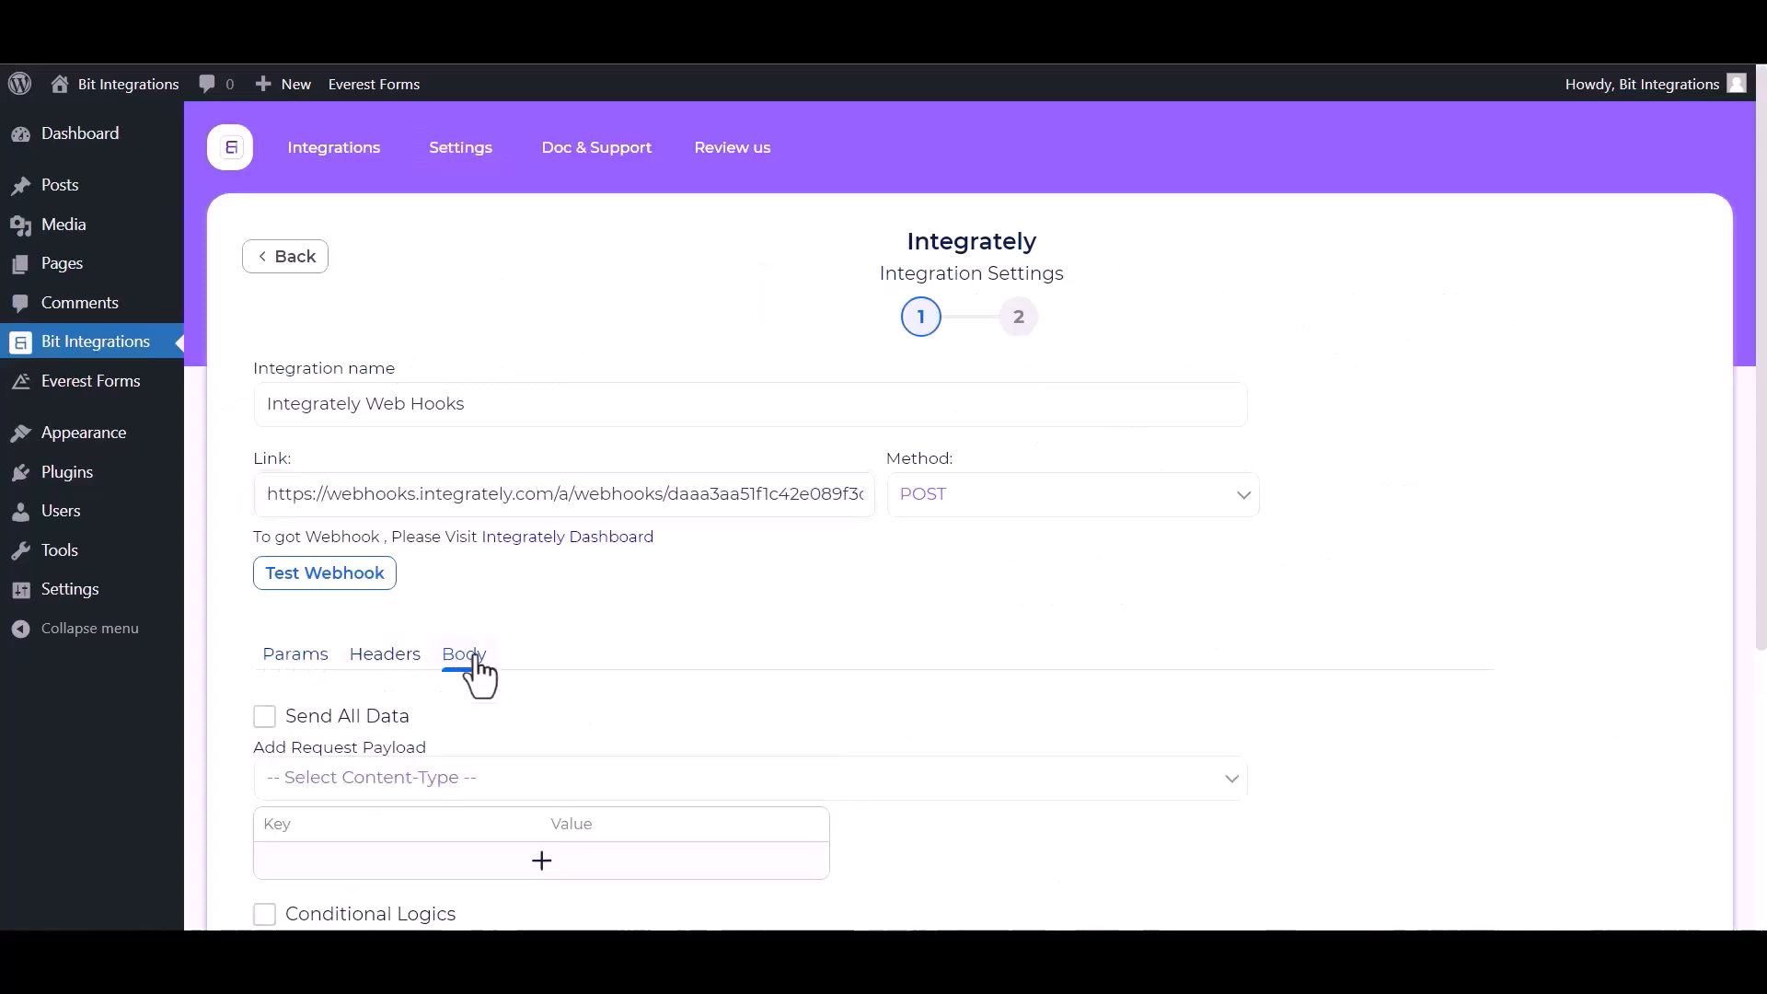
{"action": "left_click", "coordinate": [264, 717]}
{"action": "left_click", "coordinate": [485, 790]}
{"action": "left_click", "coordinate": [427, 837]}
{"action": "scroll", "coordinate": [427, 838], "scroll_direction": "down", "scroll_amount": 3}
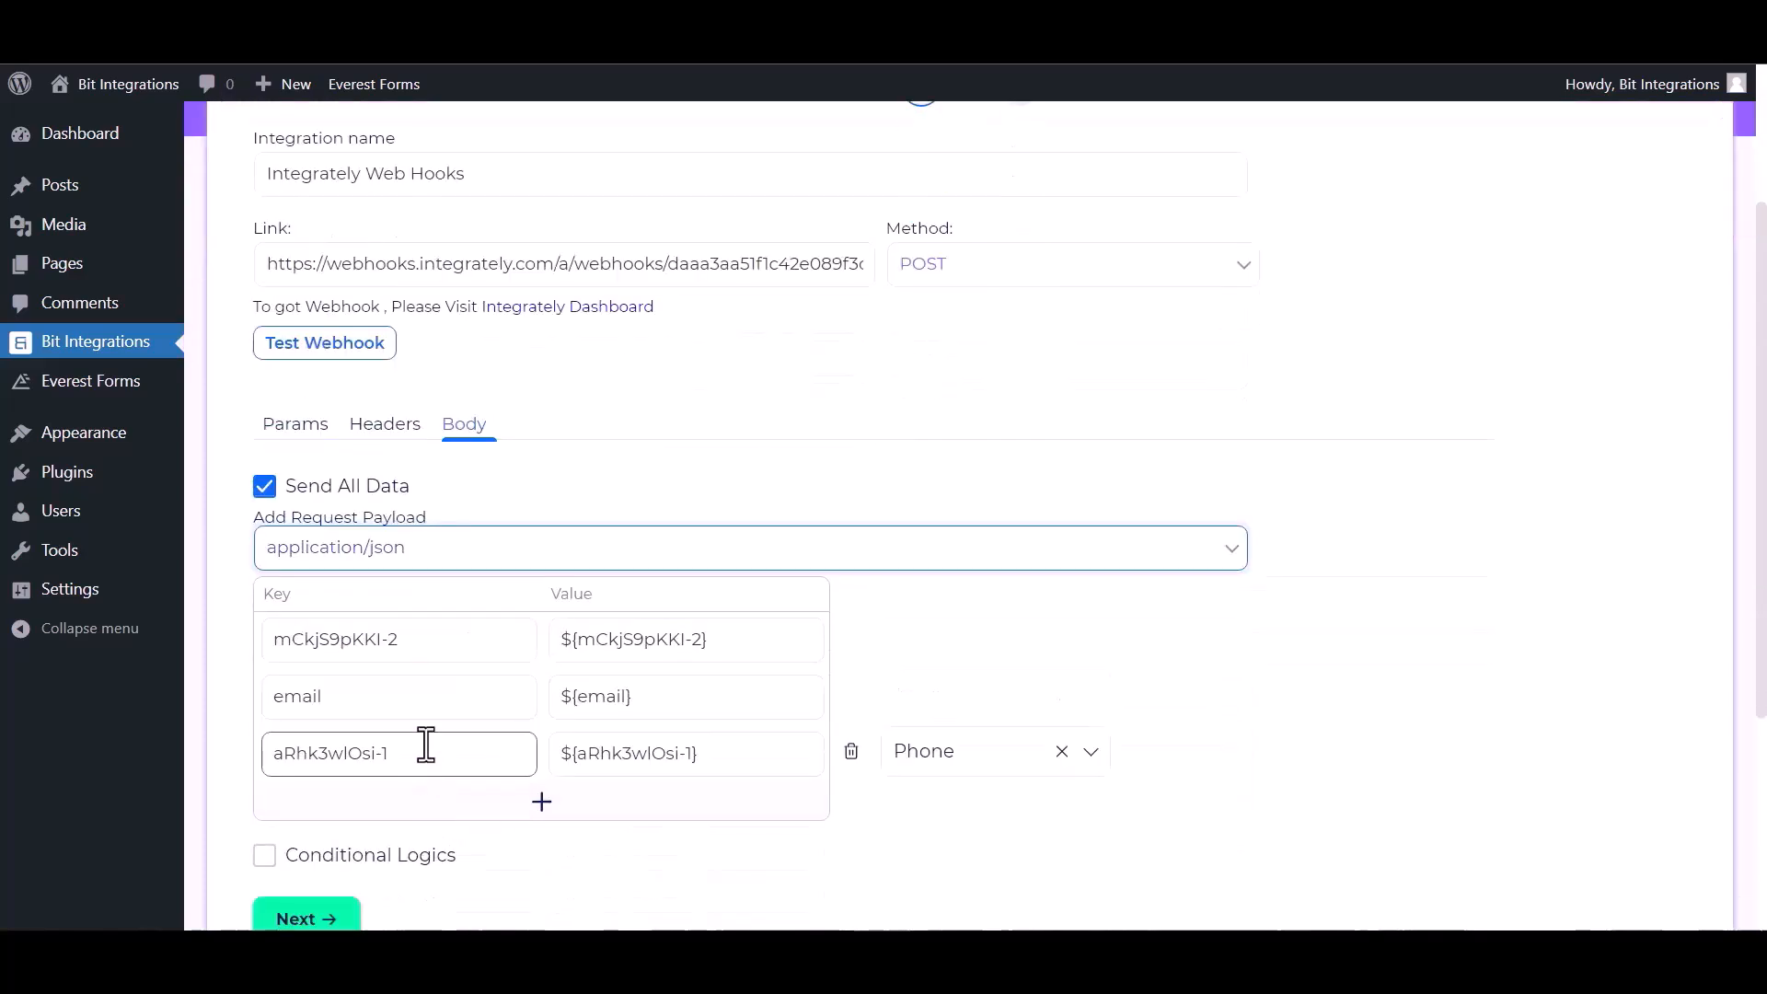
{"action": "scroll", "coordinate": [365, 592], "scroll_direction": "up", "scroll_amount": 1}
{"action": "scroll", "coordinate": [364, 593], "scroll_direction": "up", "scroll_amount": 1}
Run the webhook test successfully and continue to the next step
{"action": "left_click", "coordinate": [324, 458]}
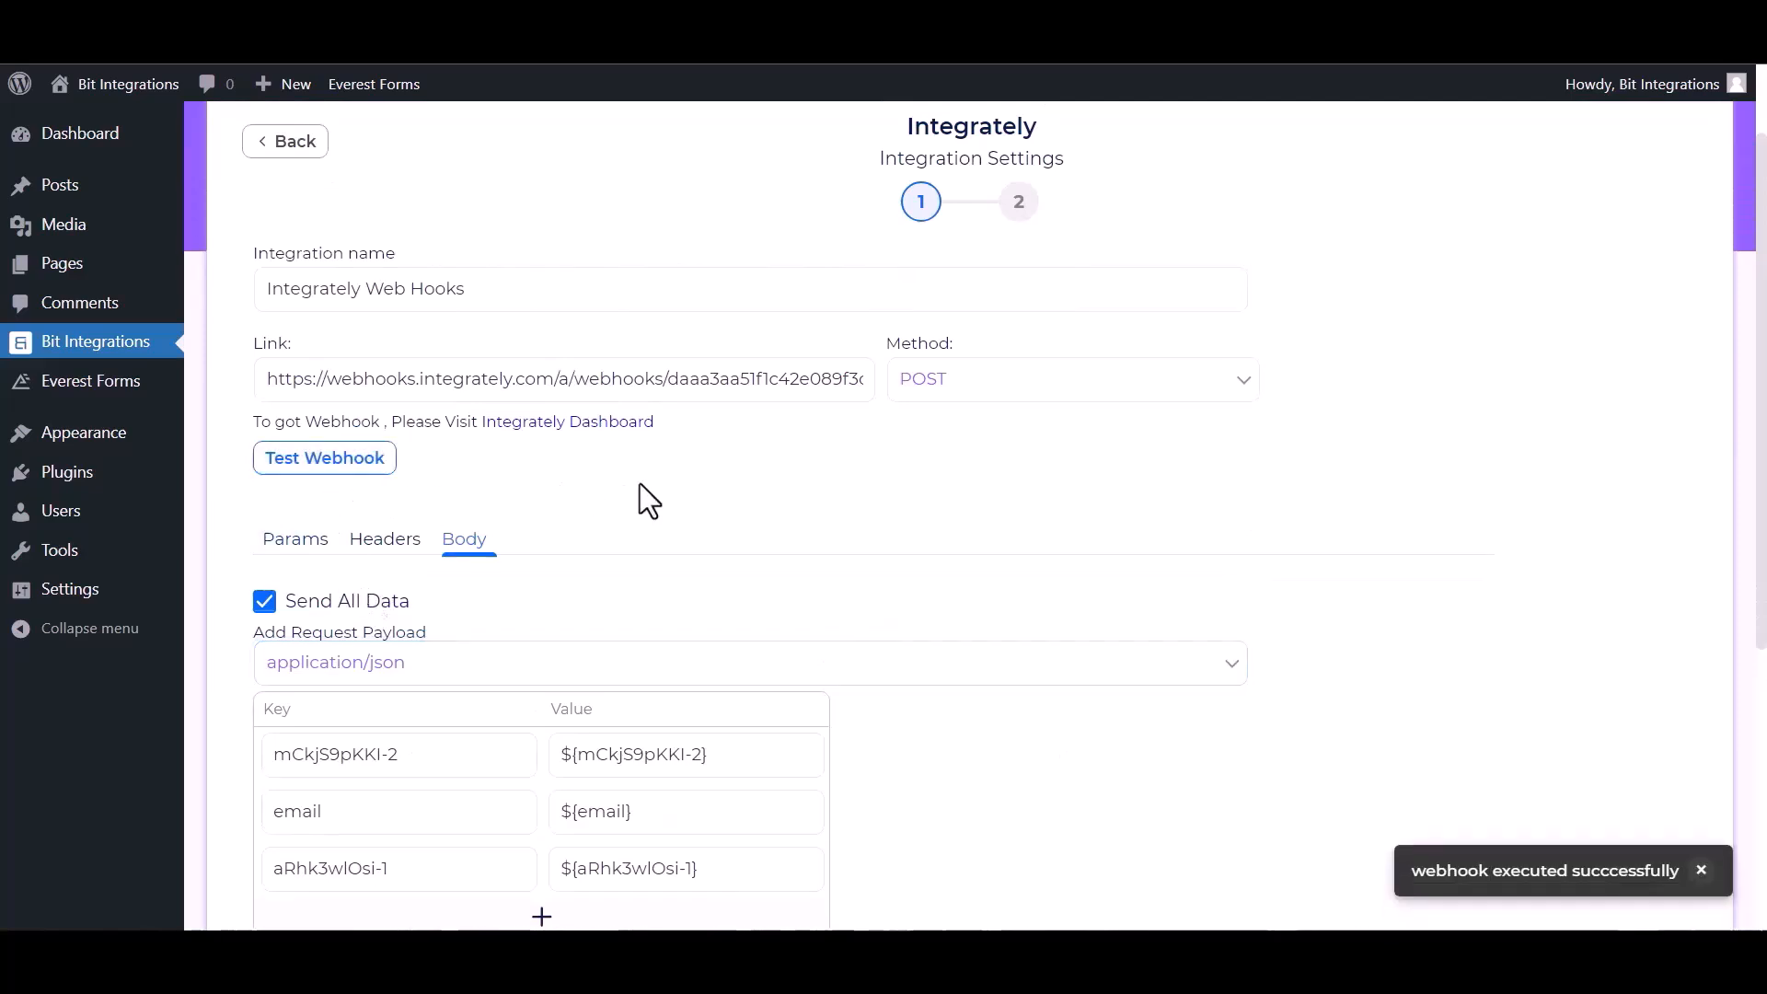
{"action": "scroll", "coordinate": [911, 662], "scroll_direction": "down", "scroll_amount": 2}
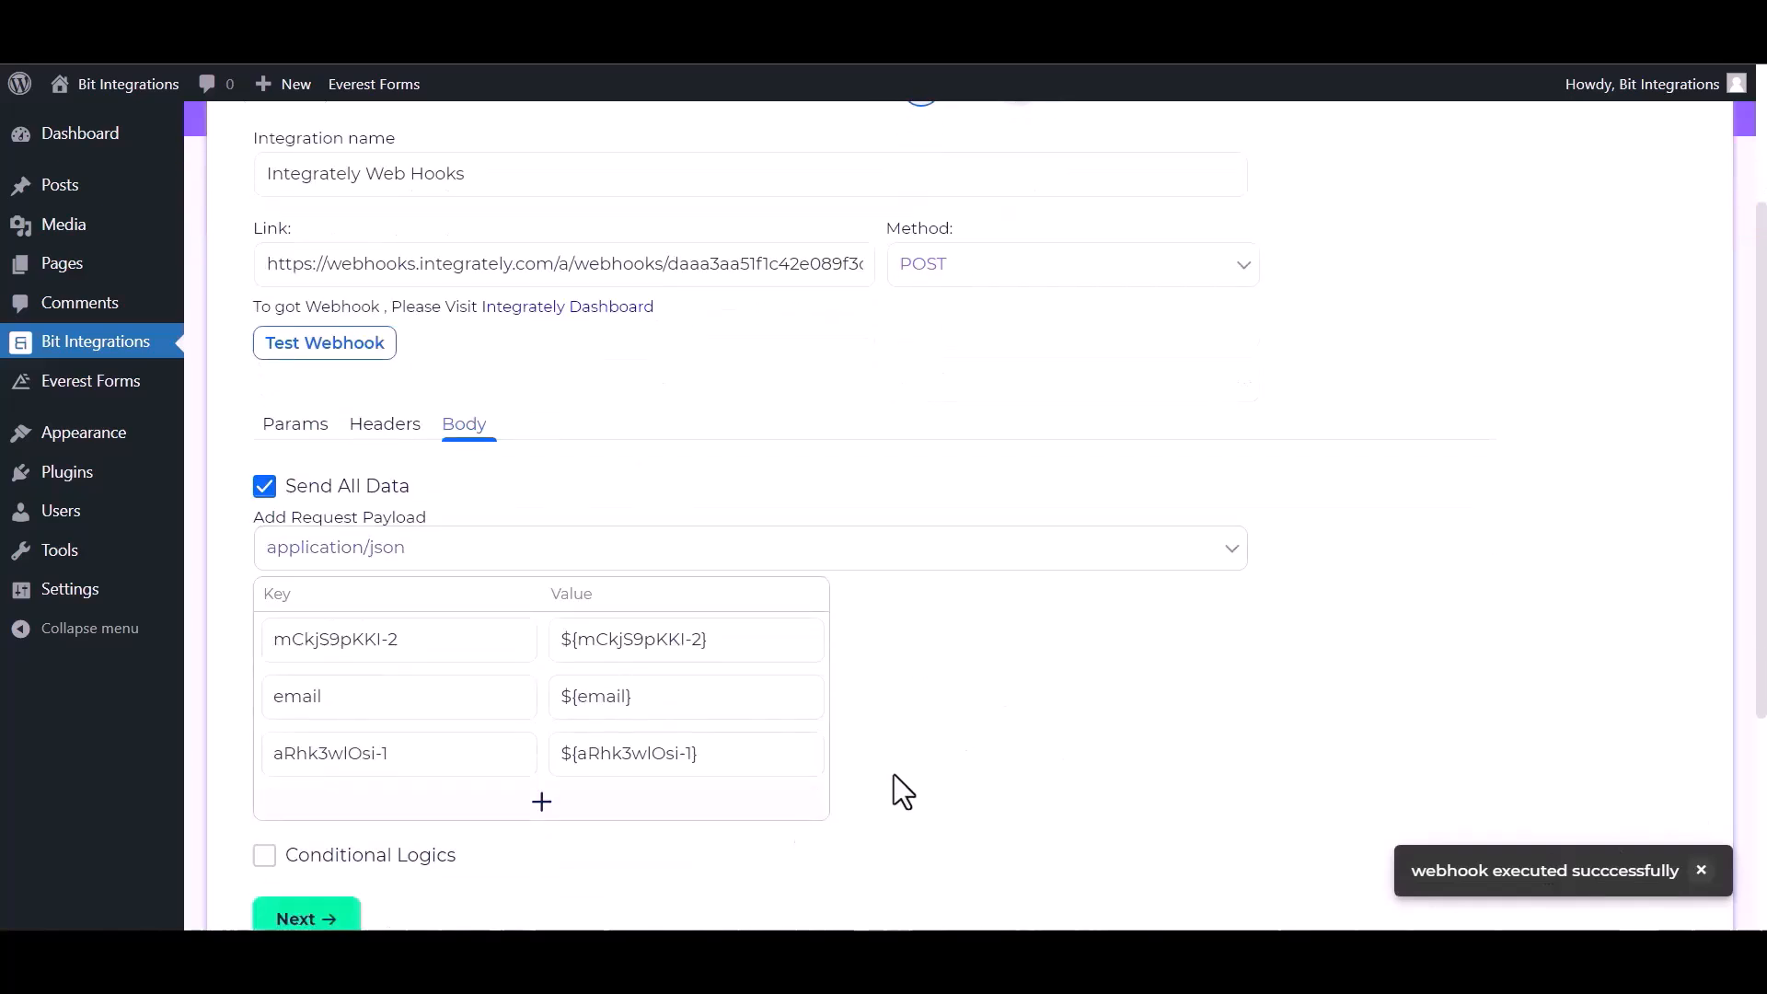
{"action": "left_click", "coordinate": [334, 921]}
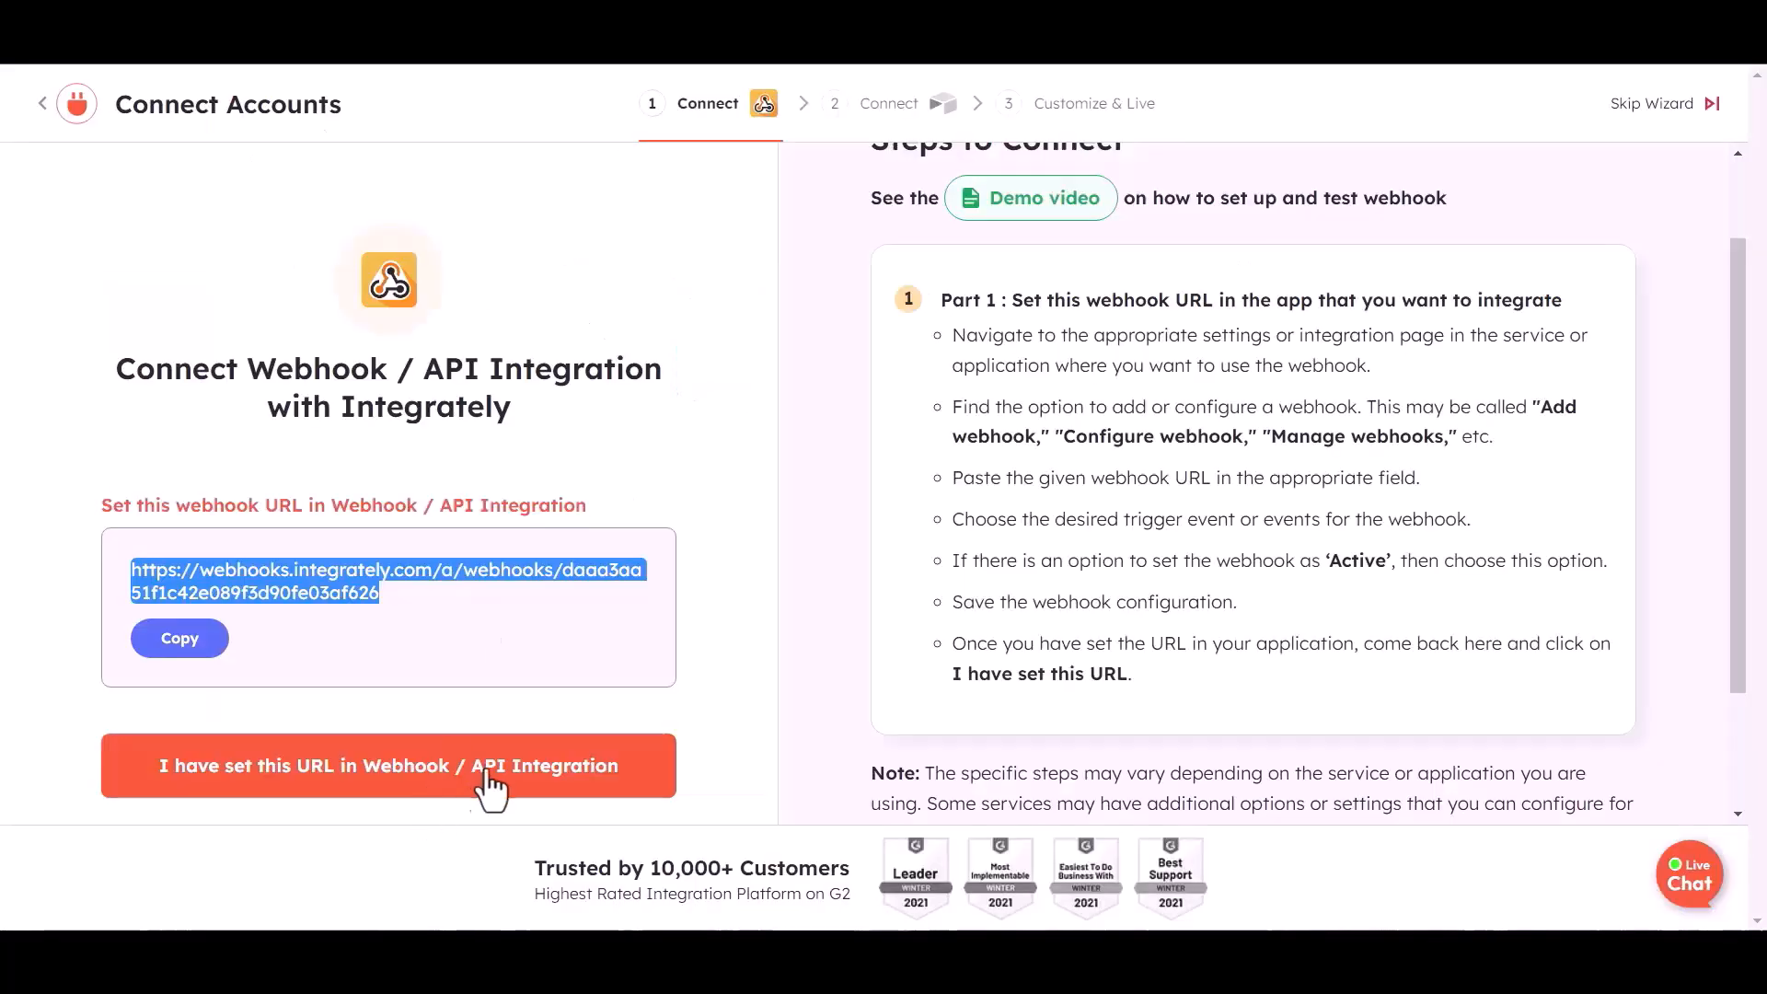
Confirm Integrately received the test data and connect the Airtable-edc3f account
{"action": "left_click", "coordinate": [330, 780]}
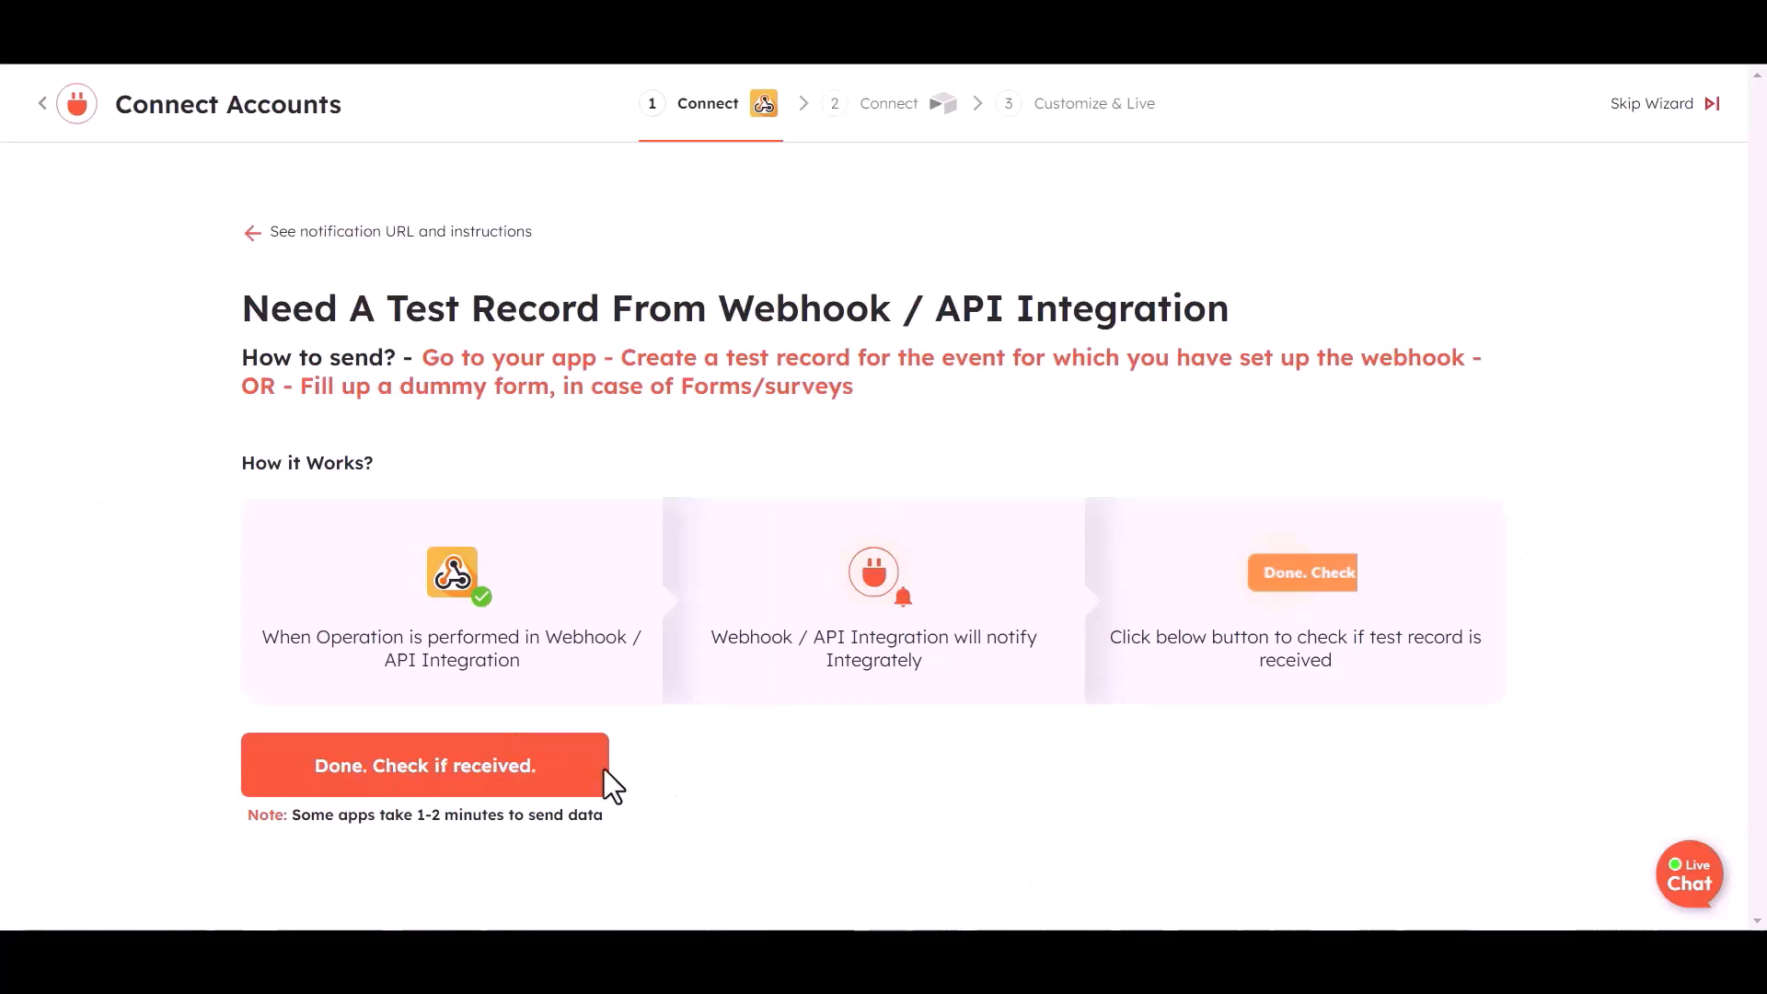
{"action": "left_click", "coordinate": [495, 781]}
{"action": "left_click", "coordinate": [801, 860]}
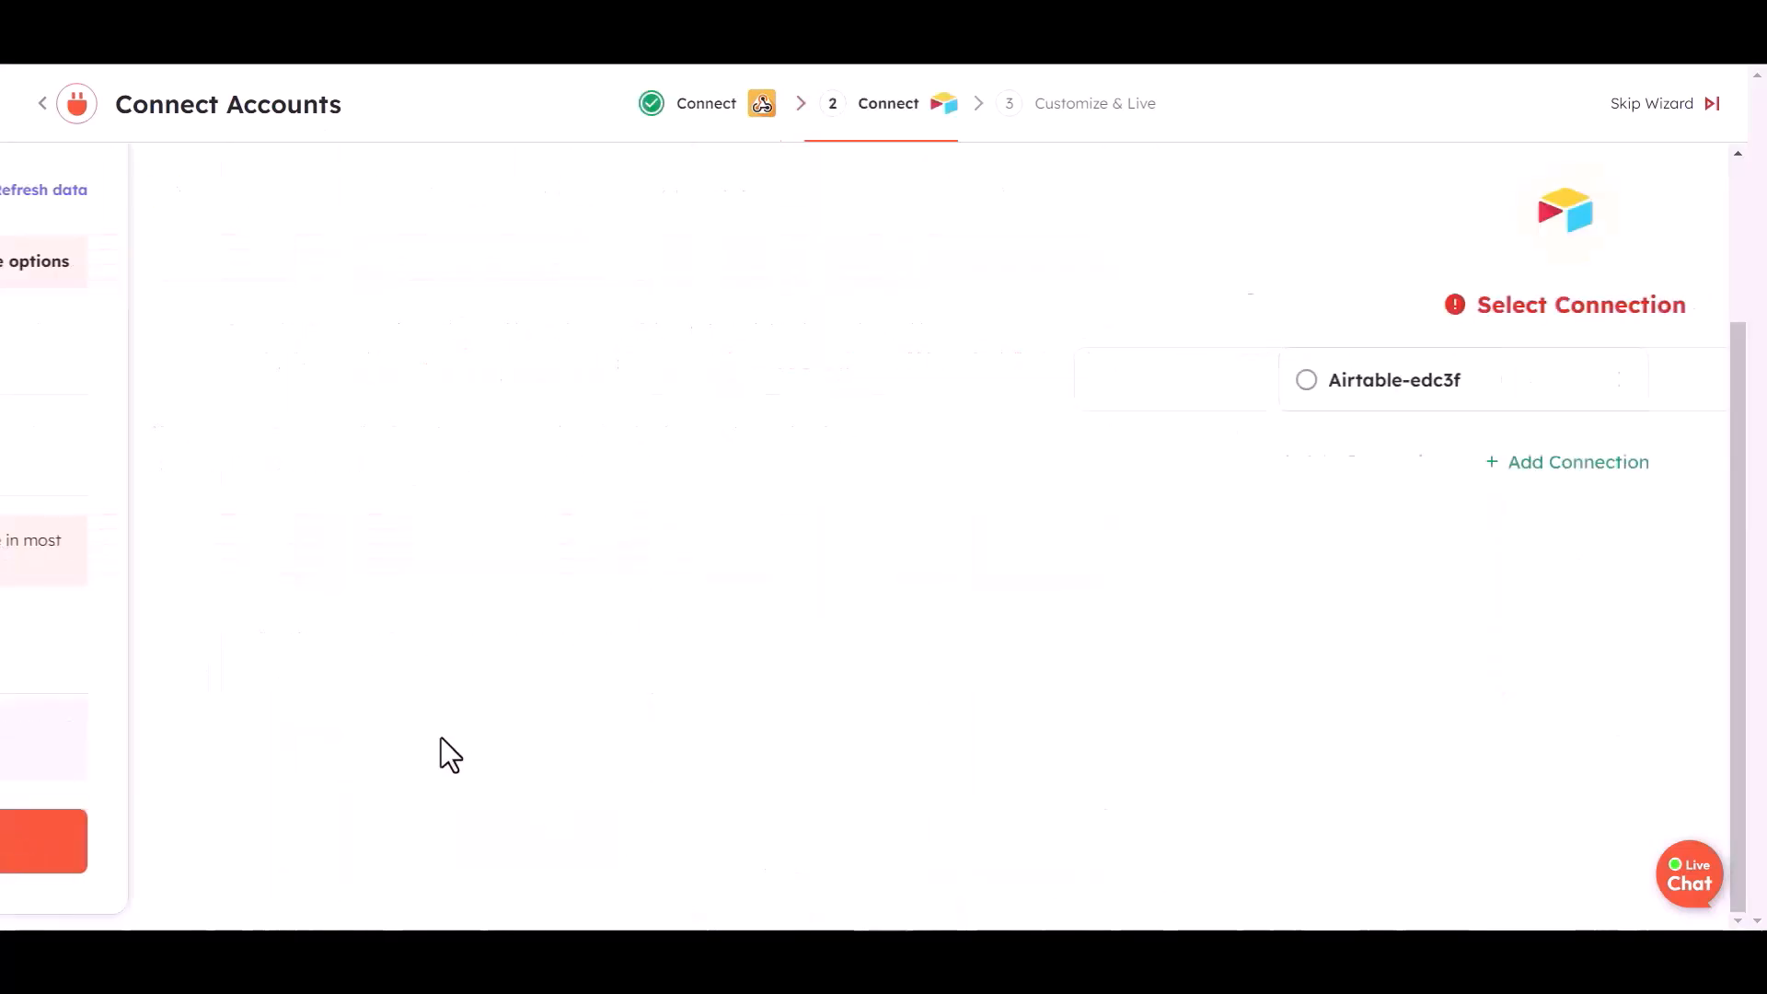
{"action": "left_click", "coordinate": [693, 614]}
Set base 'bit integration' and table 'Table 1', mapping the first webhook field into Name
{"action": "left_click", "coordinate": [921, 419]}
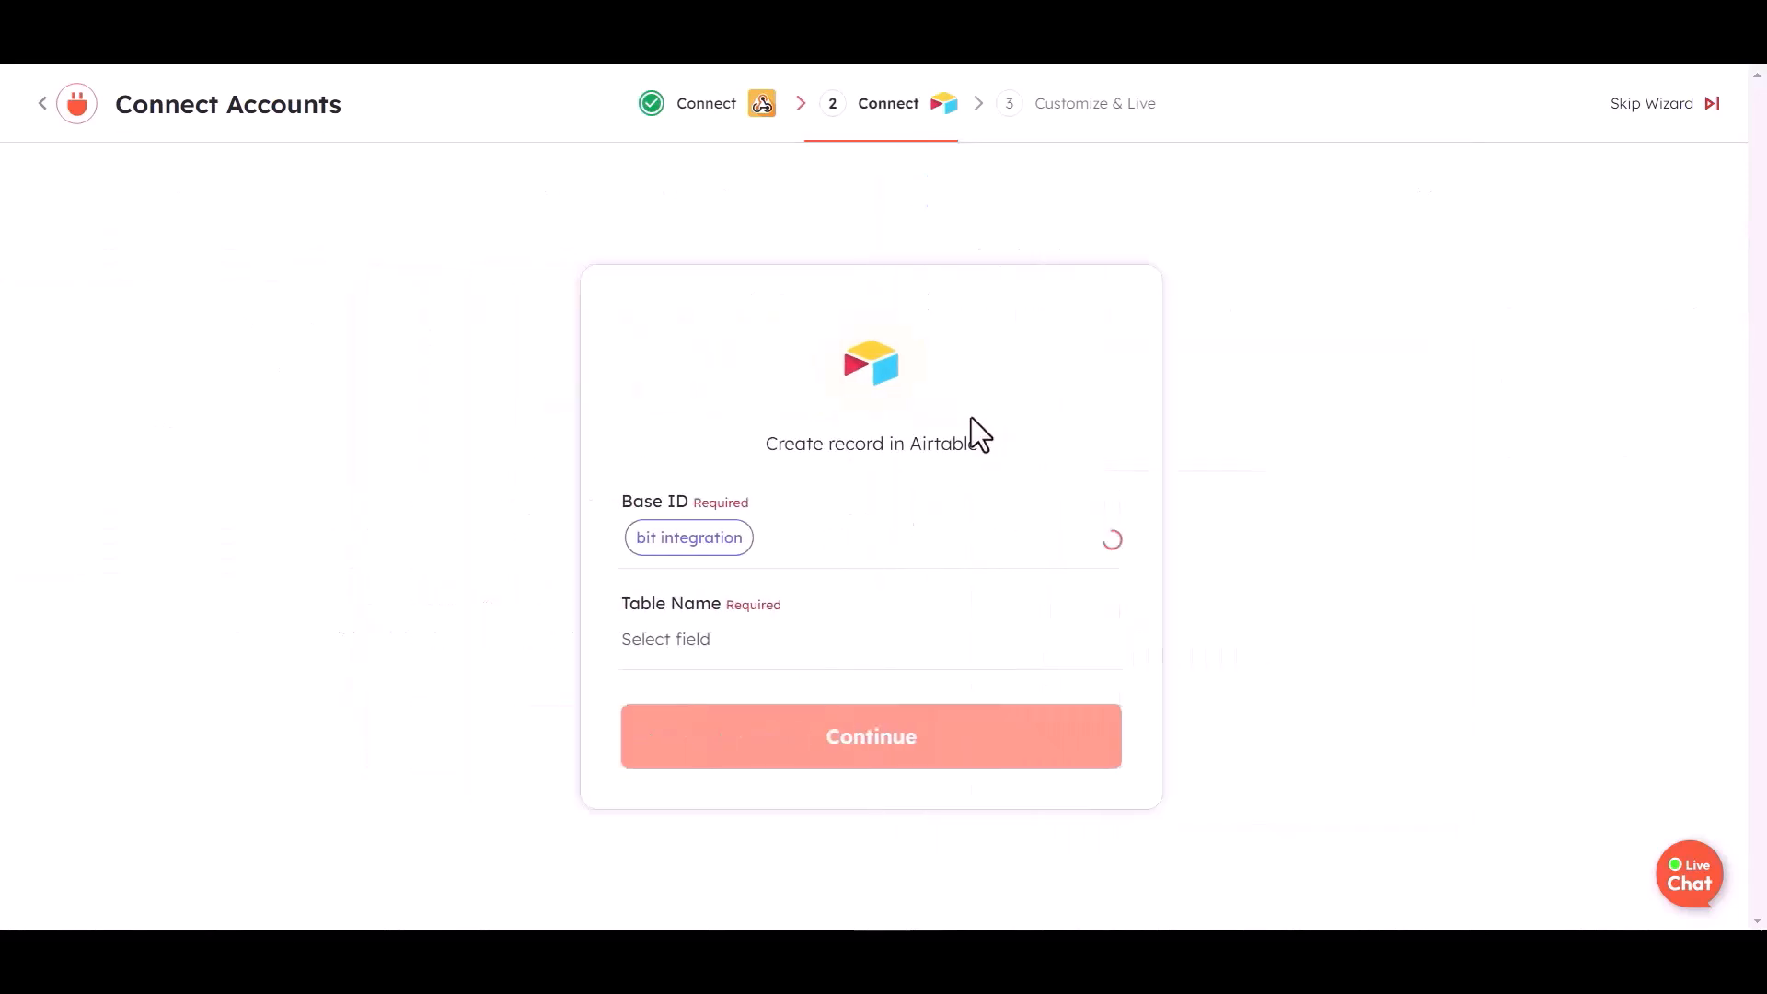
{"action": "left_click", "coordinate": [753, 651]}
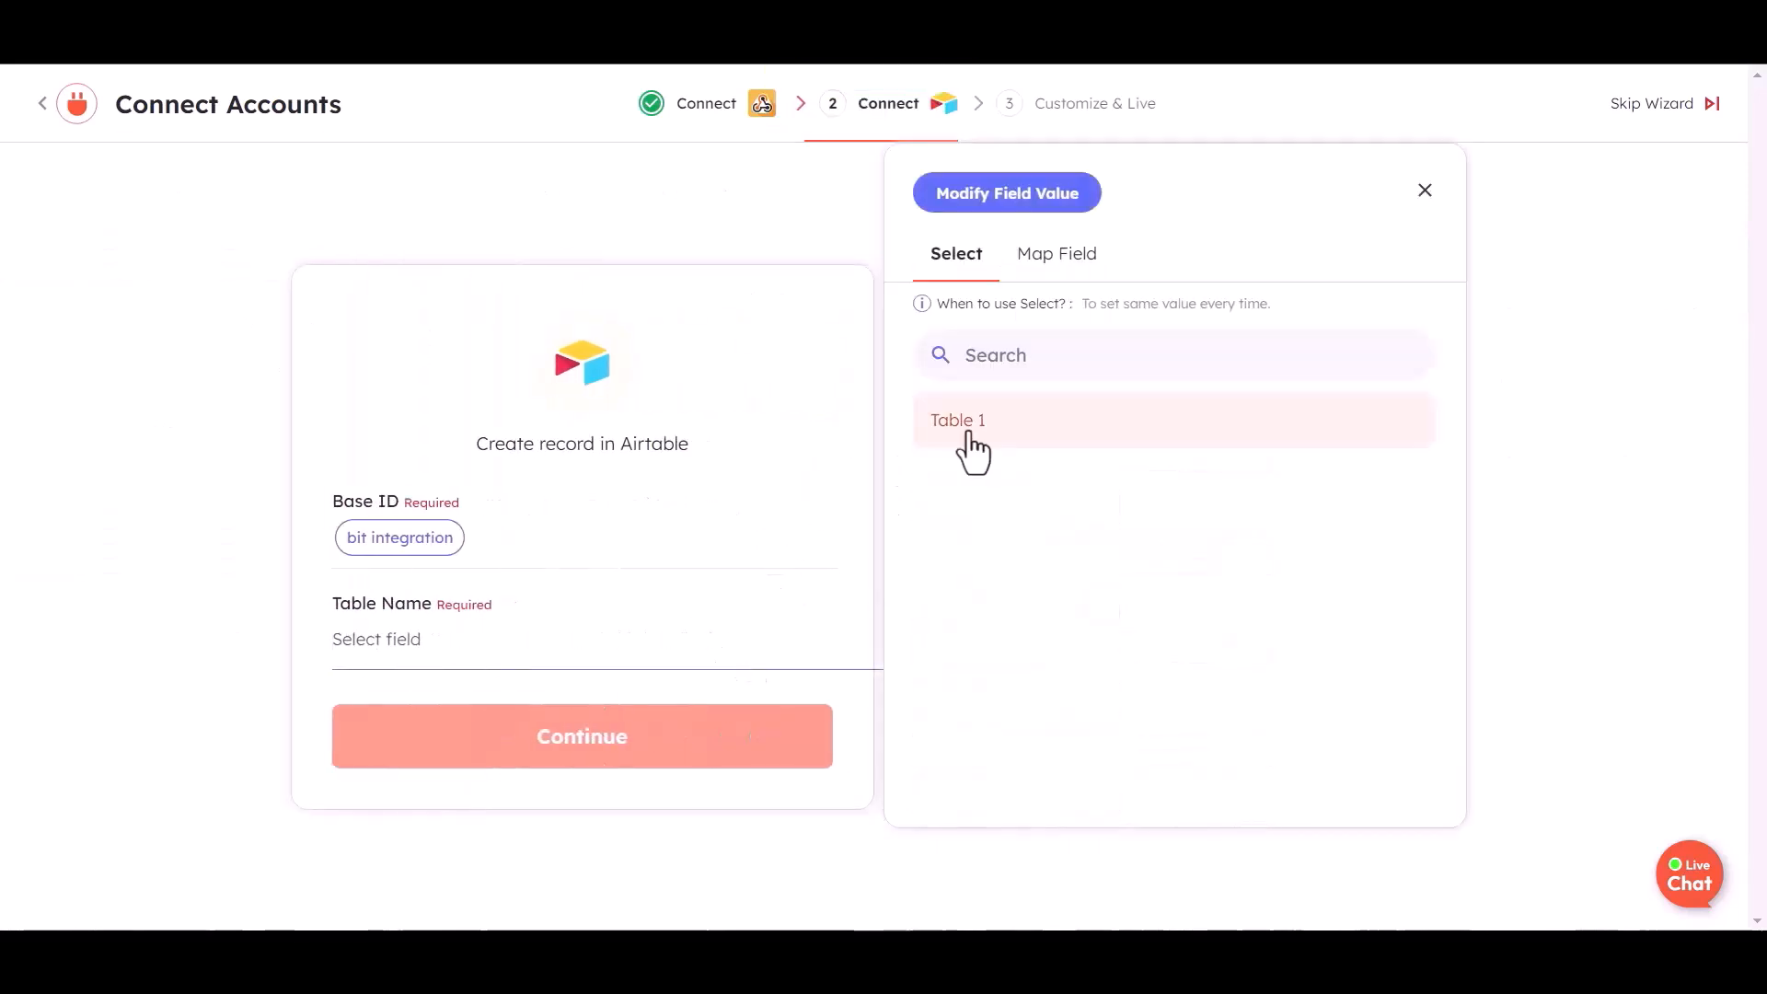
{"action": "left_click", "coordinate": [962, 427]}
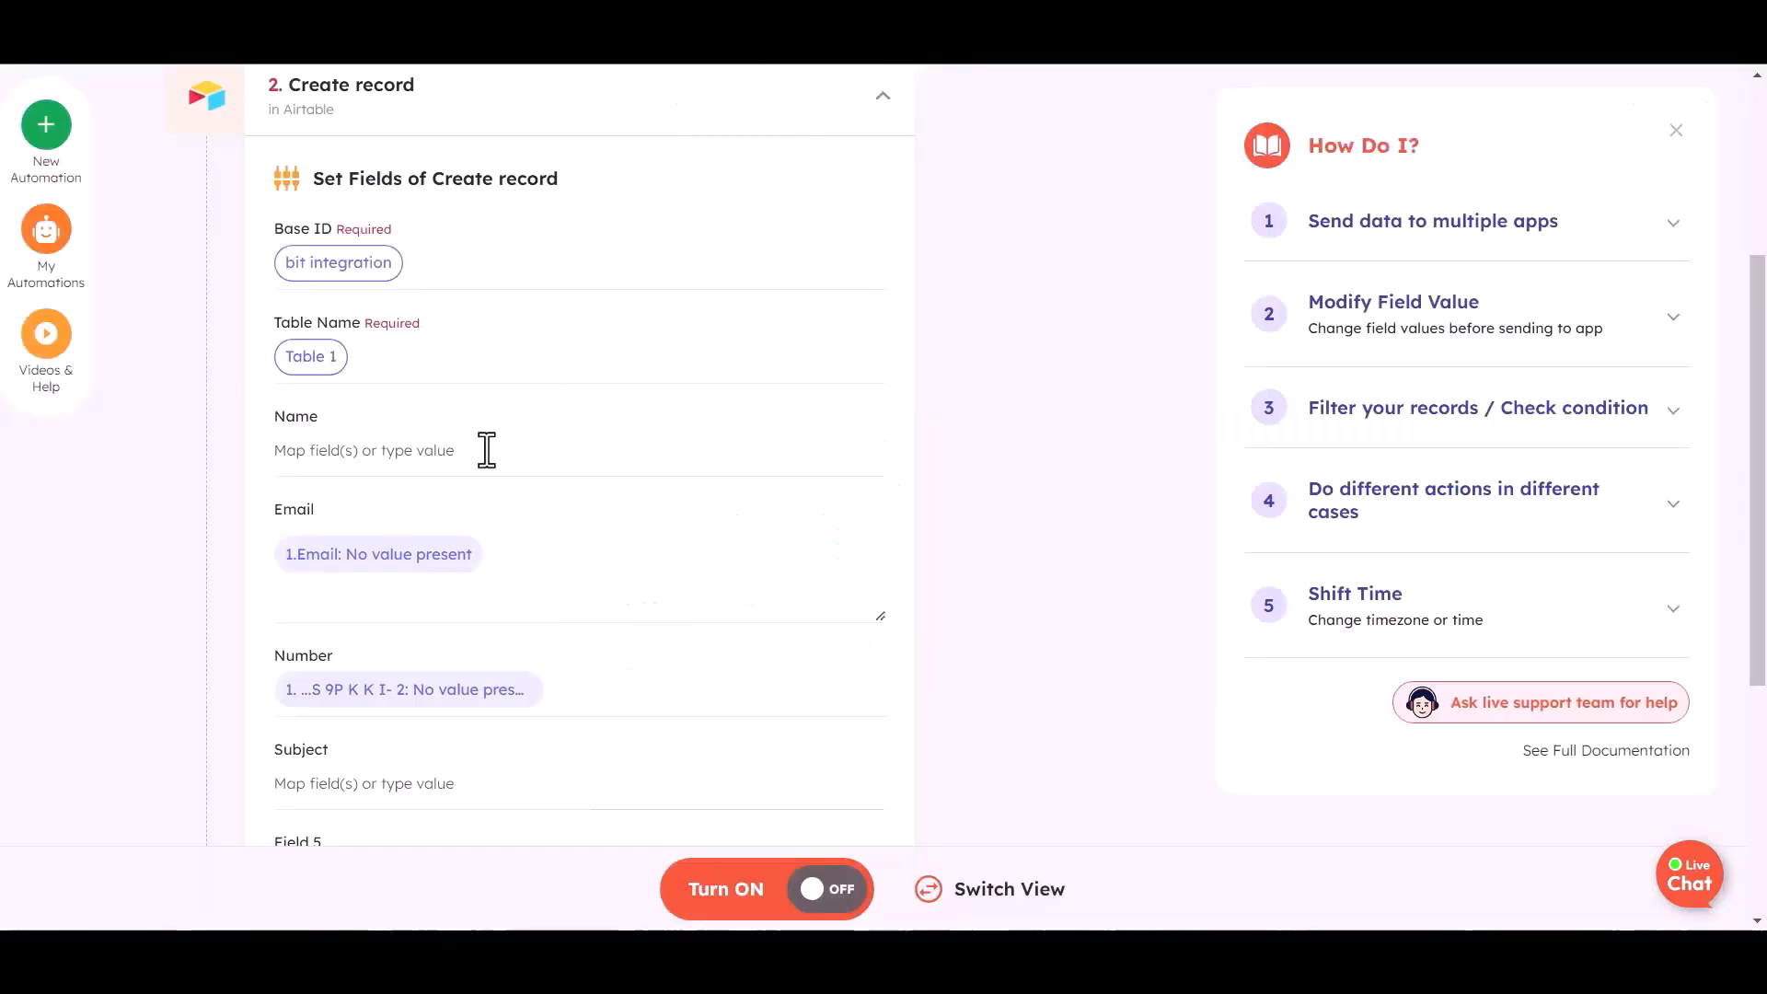
{"action": "left_click", "coordinate": [491, 450]}
{"action": "left_click", "coordinate": [1058, 556]}
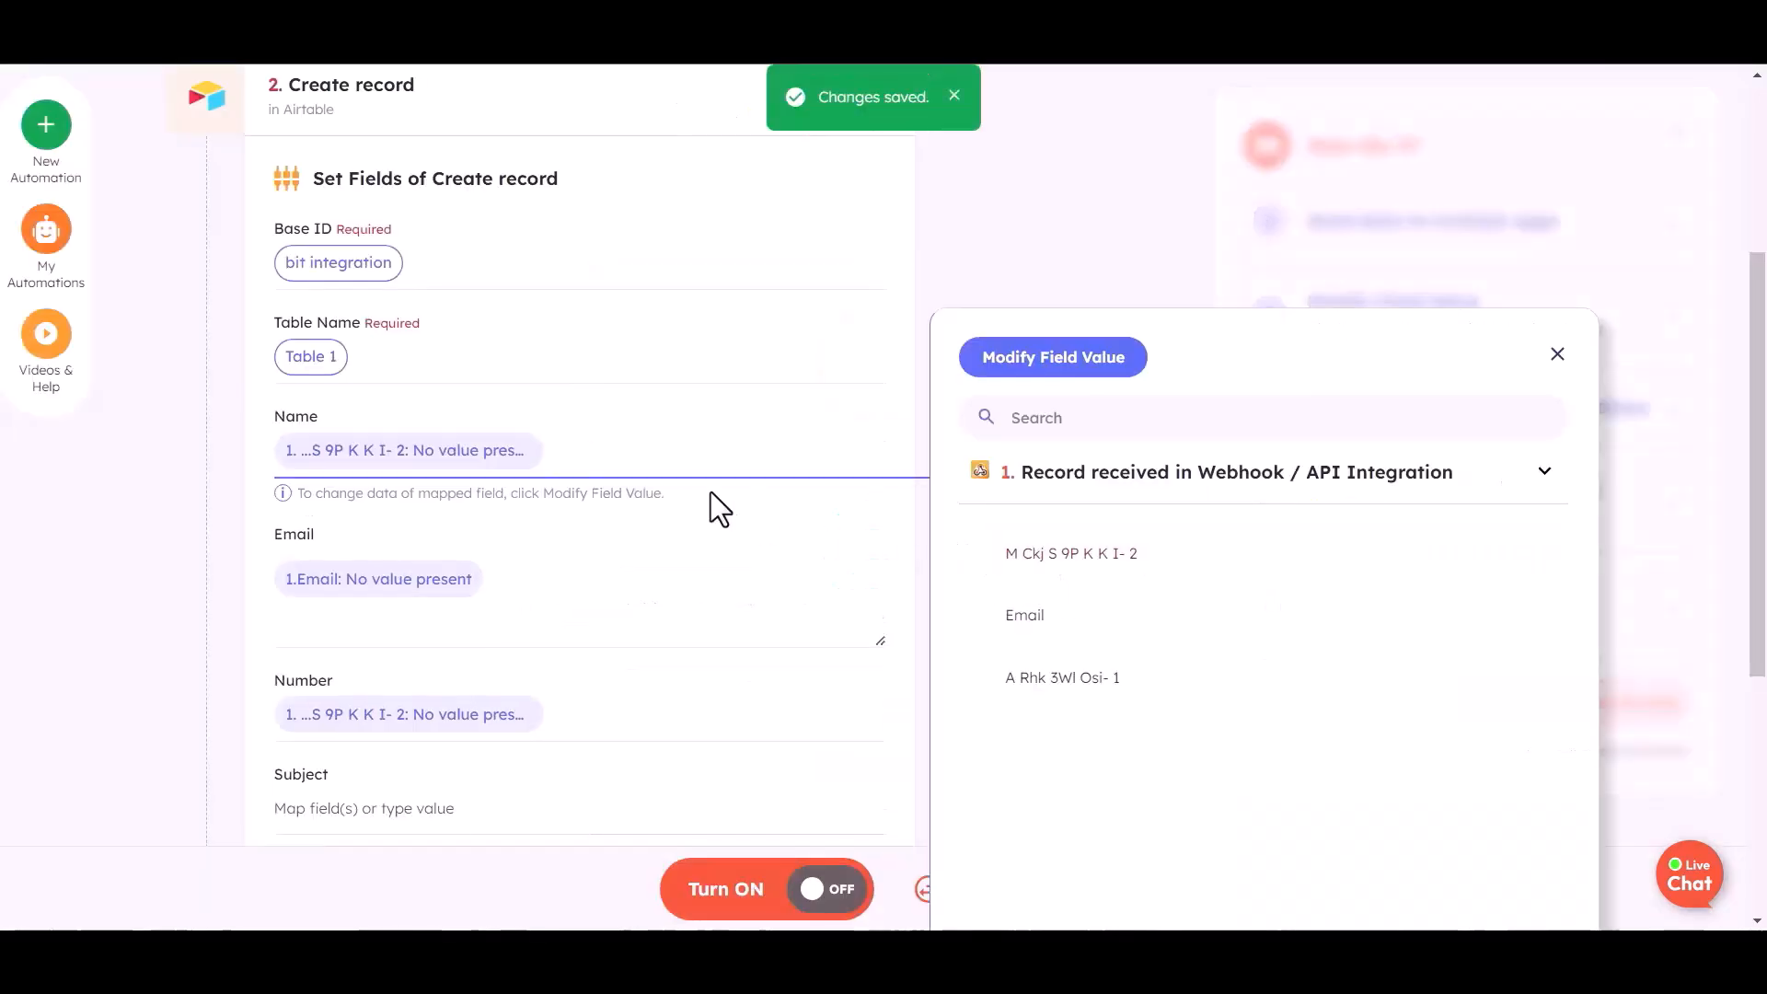
Map the webhook email into Email and field A Rhk 3Wl Osi- 1 into Number; clear Field 5
{"action": "left_click", "coordinate": [497, 585]}
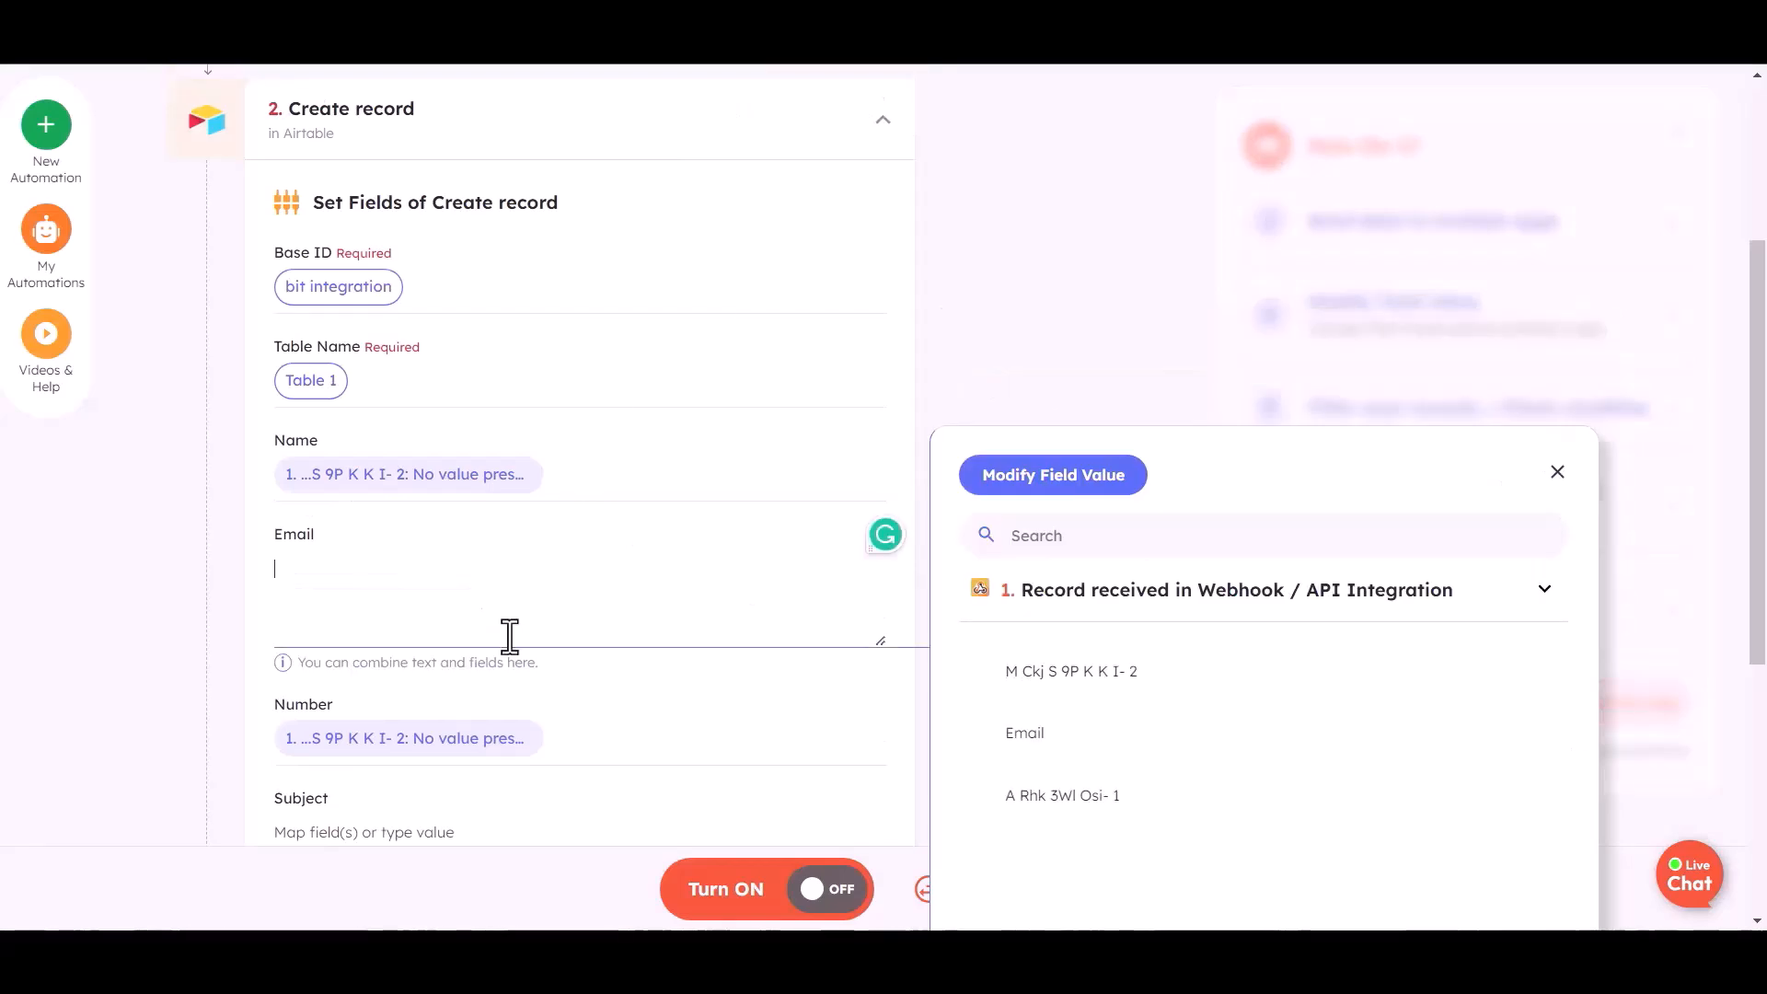
{"action": "left_click", "coordinate": [1022, 737]}
{"action": "scroll", "coordinate": [552, 607], "scroll_direction": "down", "scroll_amount": 1}
{"action": "left_click", "coordinate": [583, 620]}
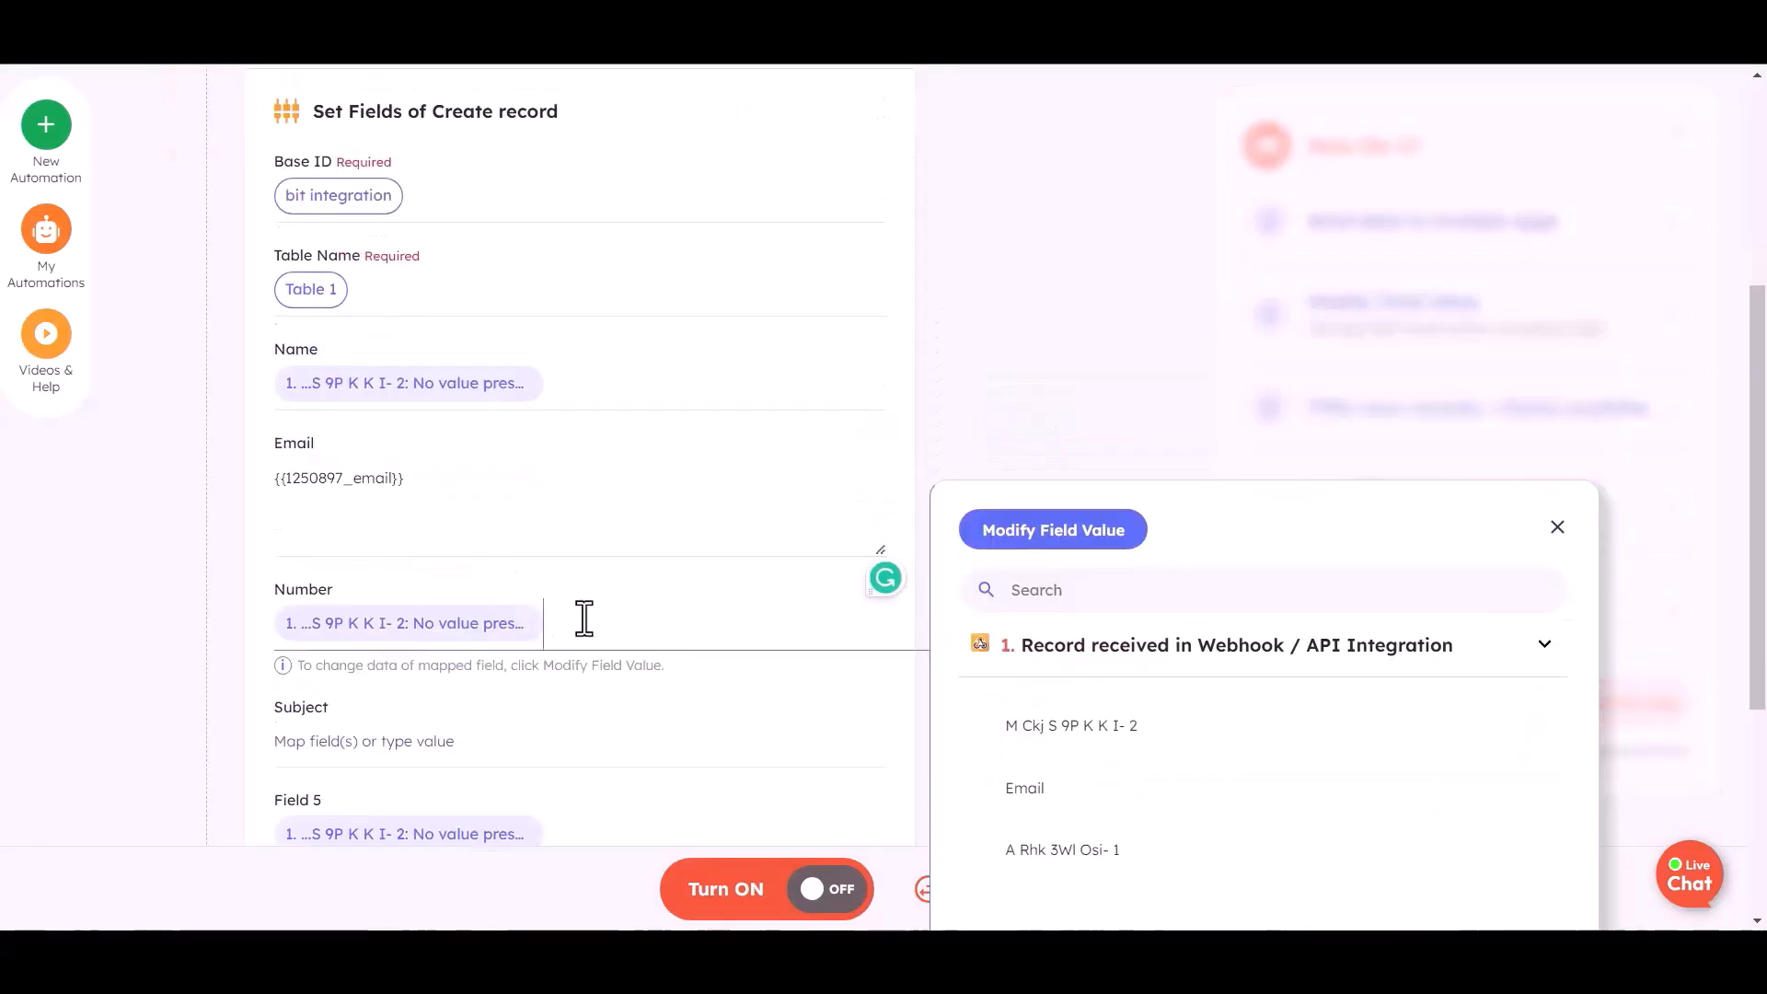
{"action": "left_click", "coordinate": [1029, 865]}
{"action": "scroll", "coordinate": [552, 635], "scroll_direction": "down", "scroll_amount": 3}
{"action": "left_click", "coordinate": [557, 618]}
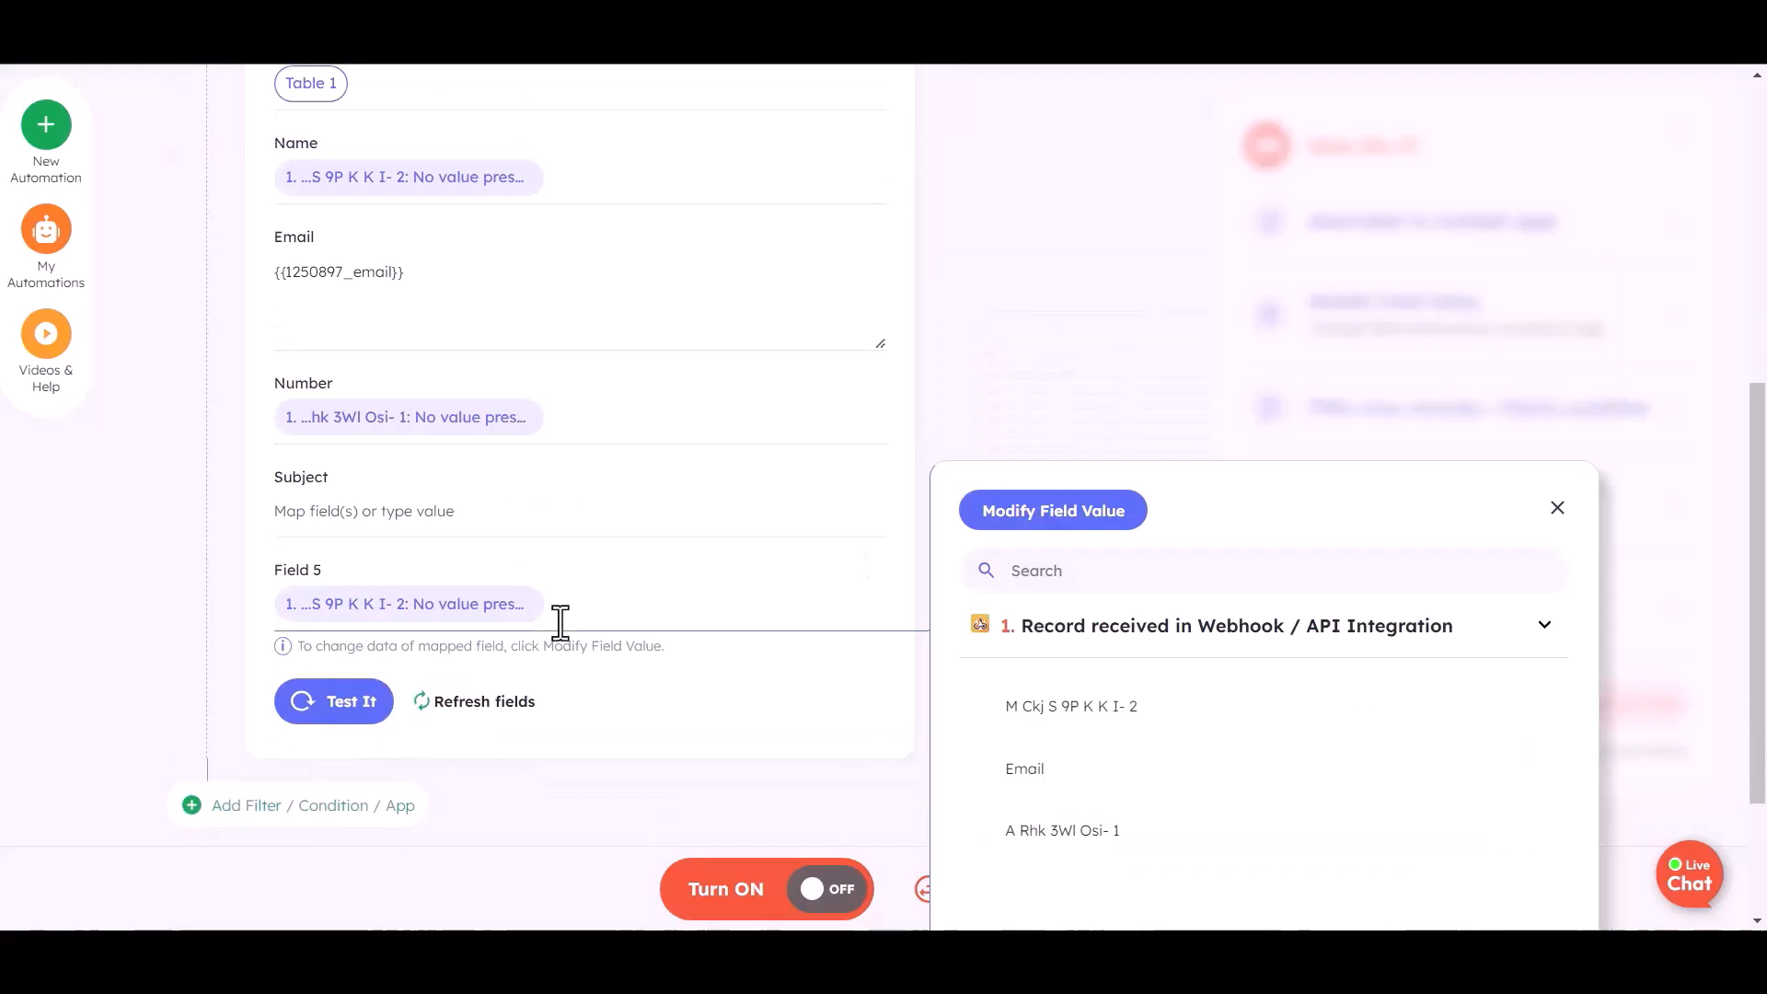
Test creating the Airtable record and switch the automation on
{"action": "scroll", "coordinate": [516, 625], "scroll_direction": "down", "scroll_amount": 3}
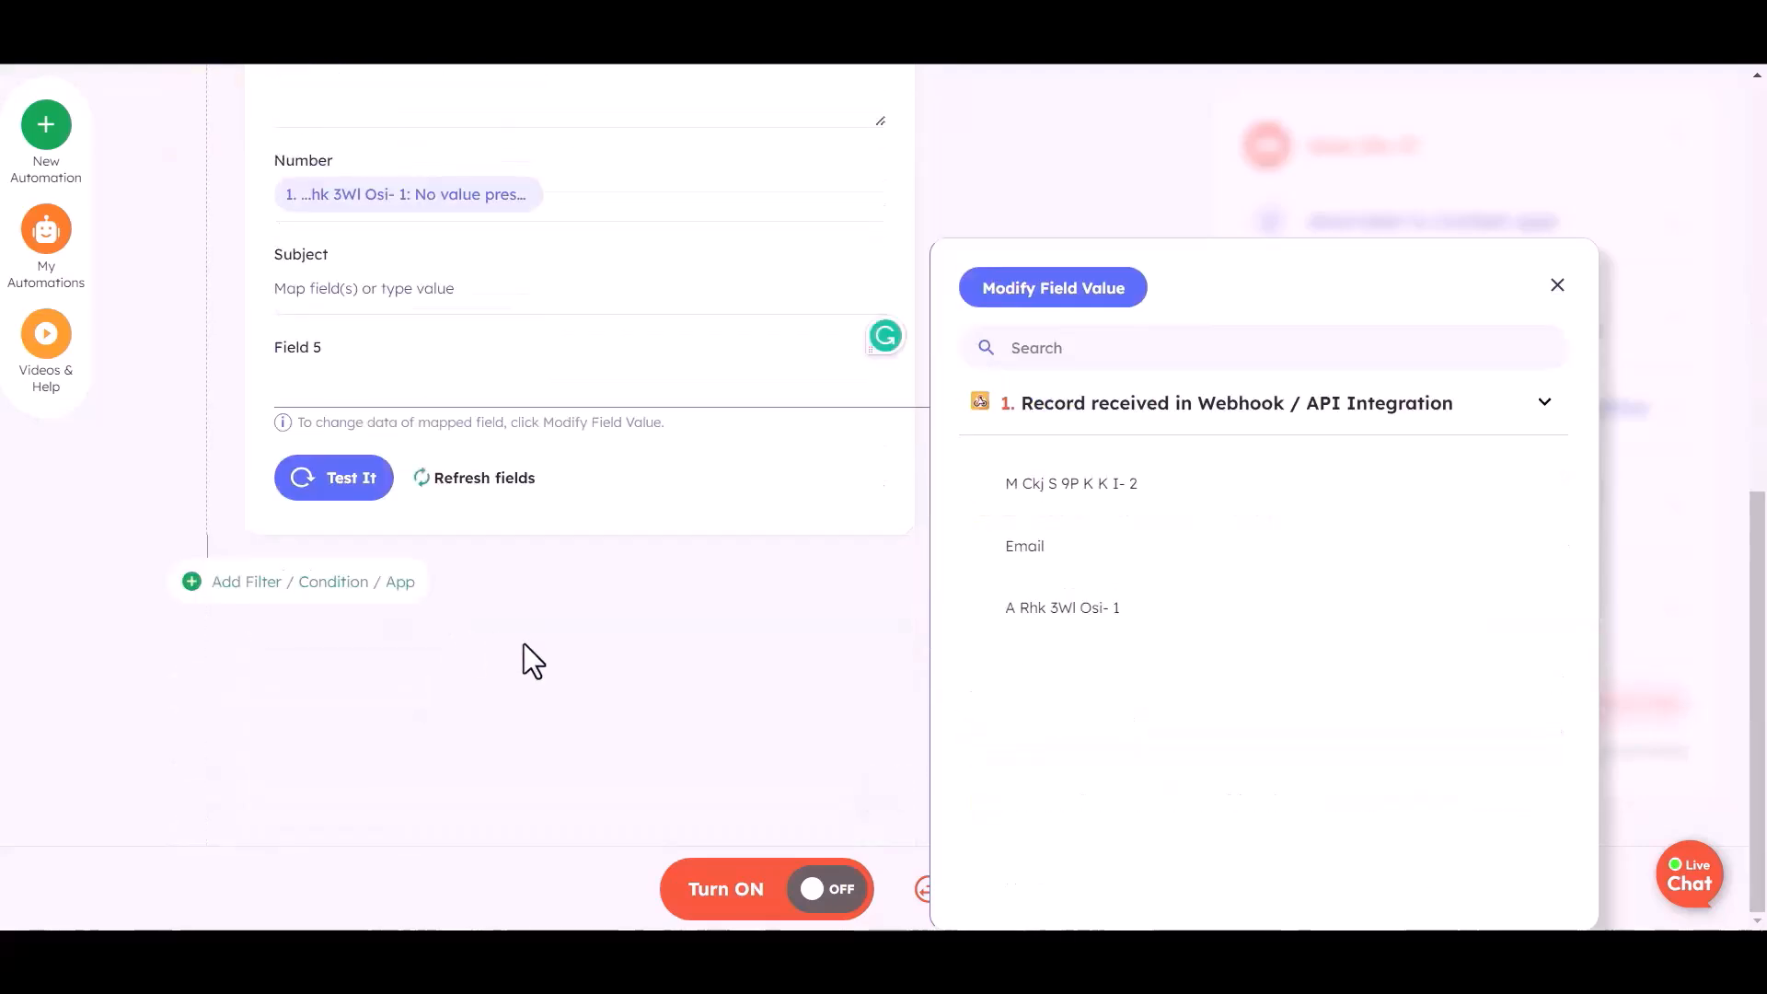
{"action": "left_click", "coordinate": [516, 612]}
{"action": "left_click", "coordinate": [347, 492]}
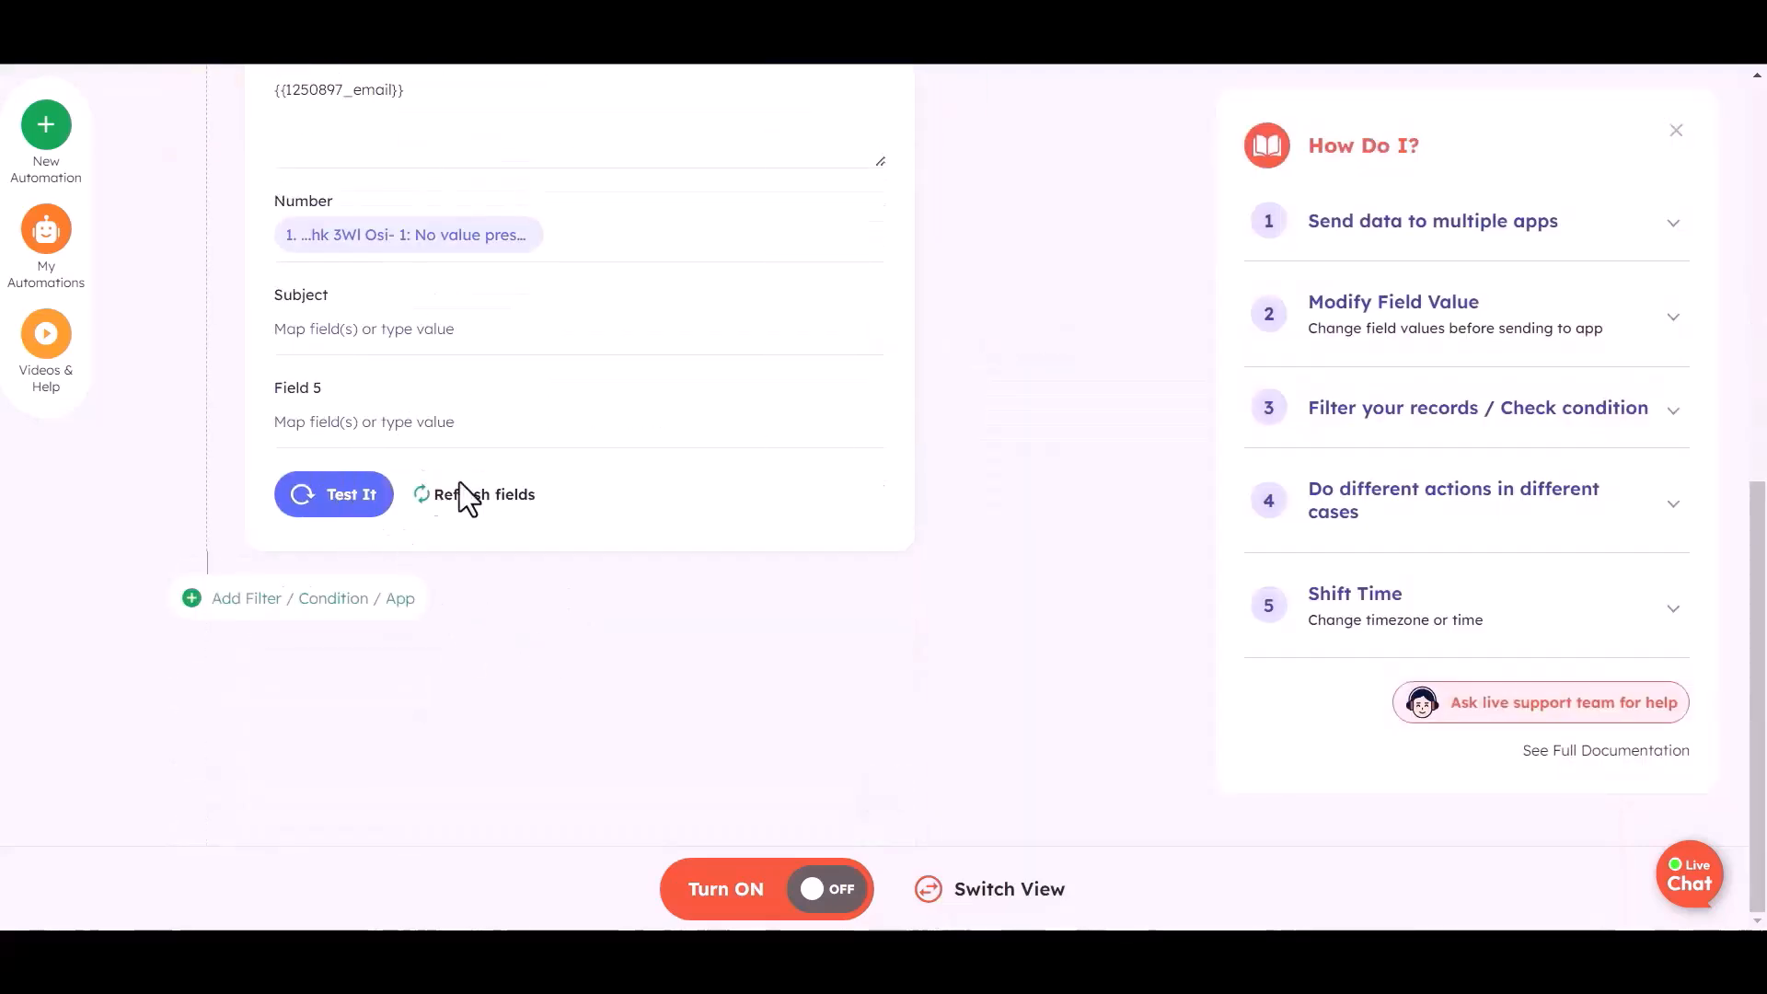
{"action": "left_click", "coordinate": [814, 890]}
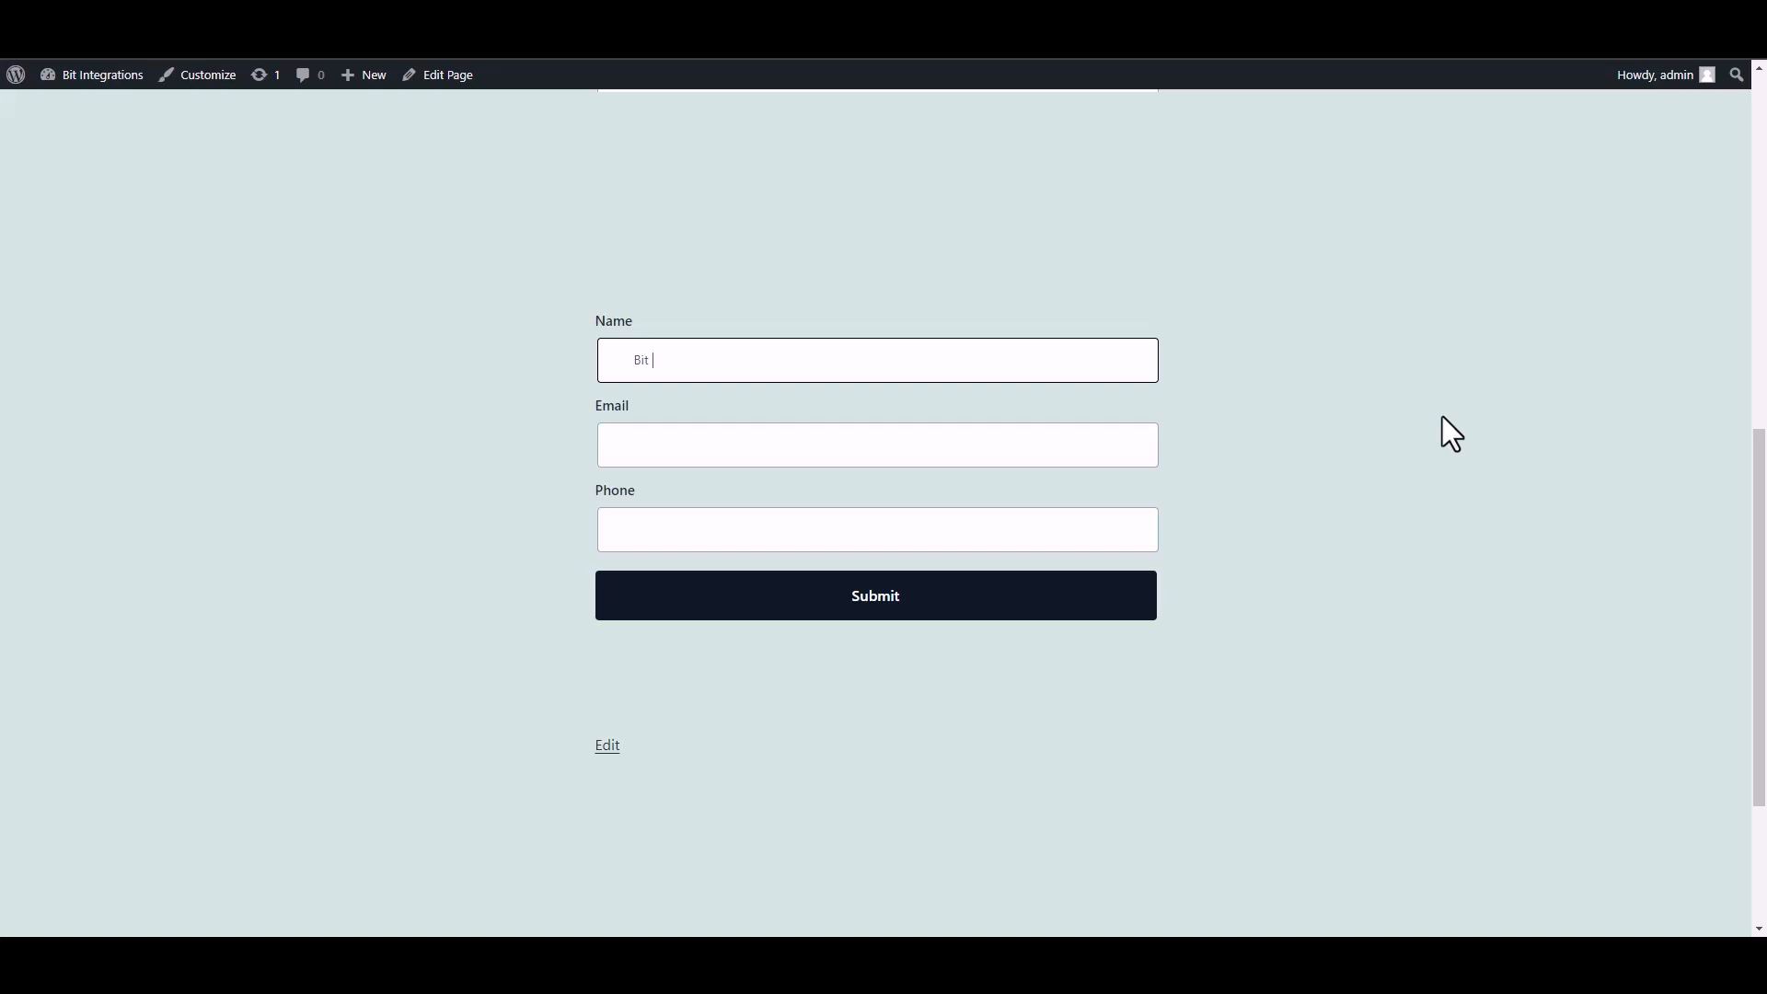
Submit the form with name 'Bit Integrations', a support e-mail and a phone number
{"action": "type", "text": "Bit INTEGRA"}
{"action": "key", "text": "BackSpace"}
{"action": "key", "text": "BackSpace"}
{"action": "key", "text": "BackSpace"}
{"action": "key", "text": "BackSpace"}
{"action": "type", "text": "nter"}
{"action": "type", "text": "gra"}
{"action": "type", "text": "tions"}
{"action": "left_click", "coordinate": [1010, 450]}
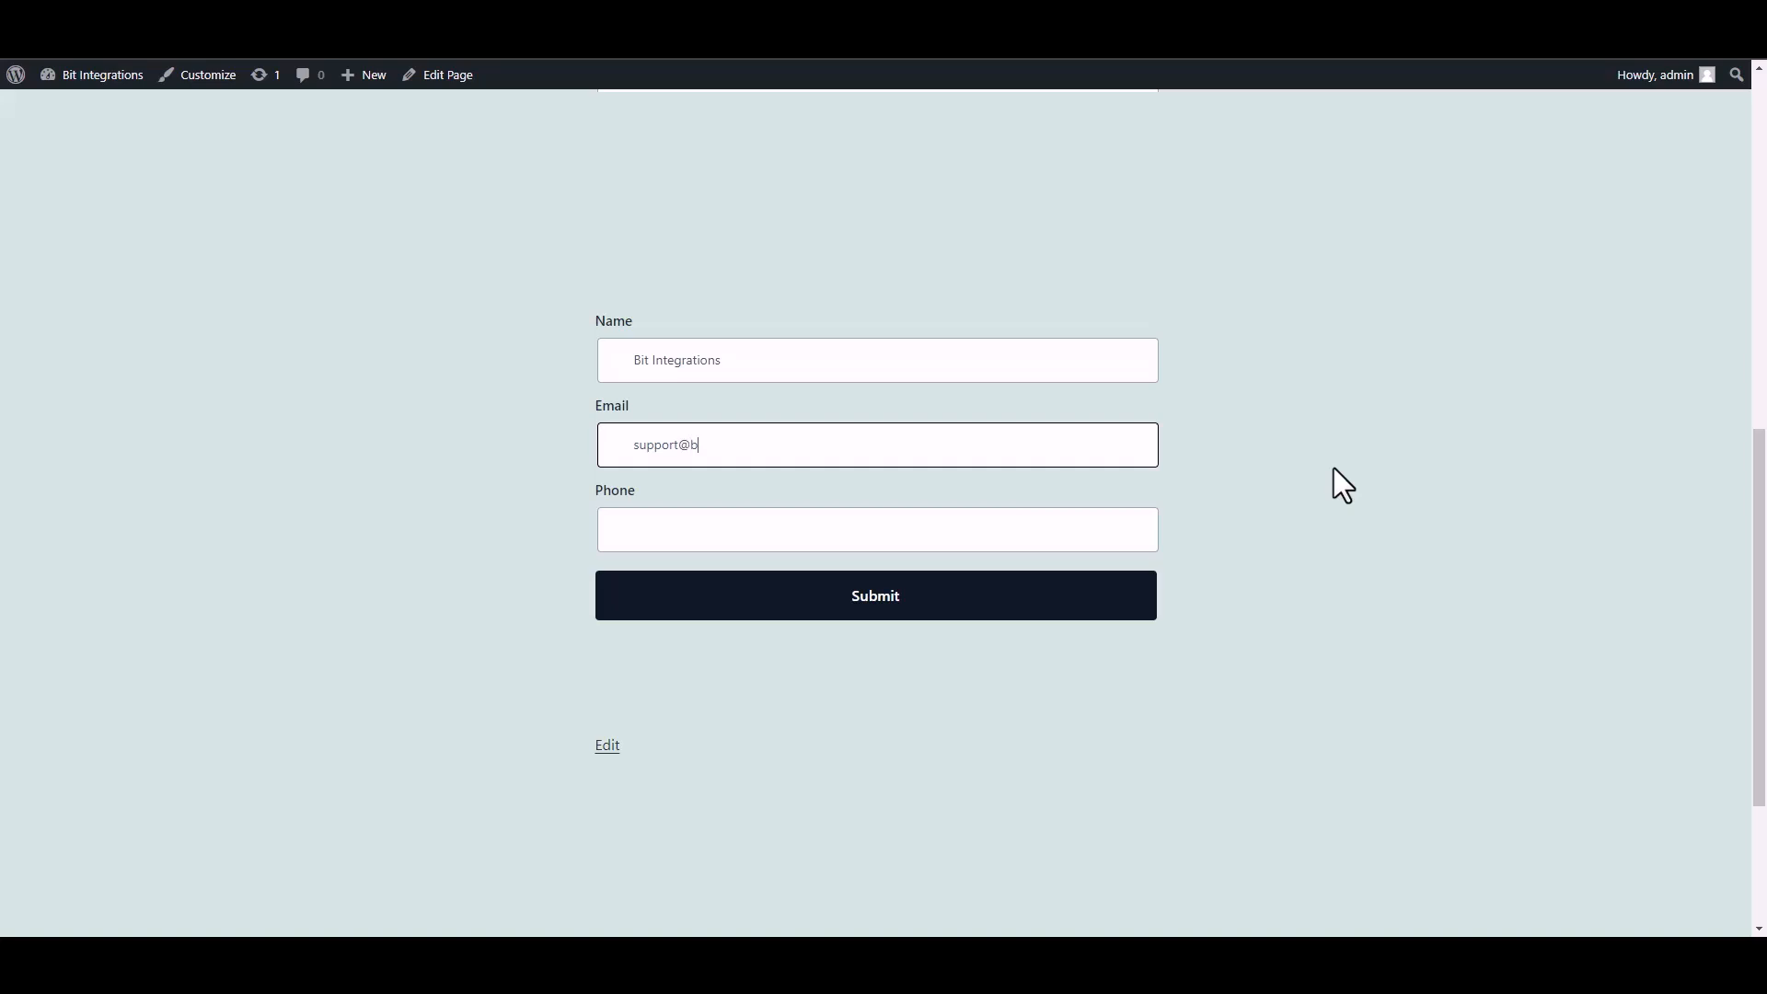
{"action": "left_click", "coordinate": [1095, 539]}
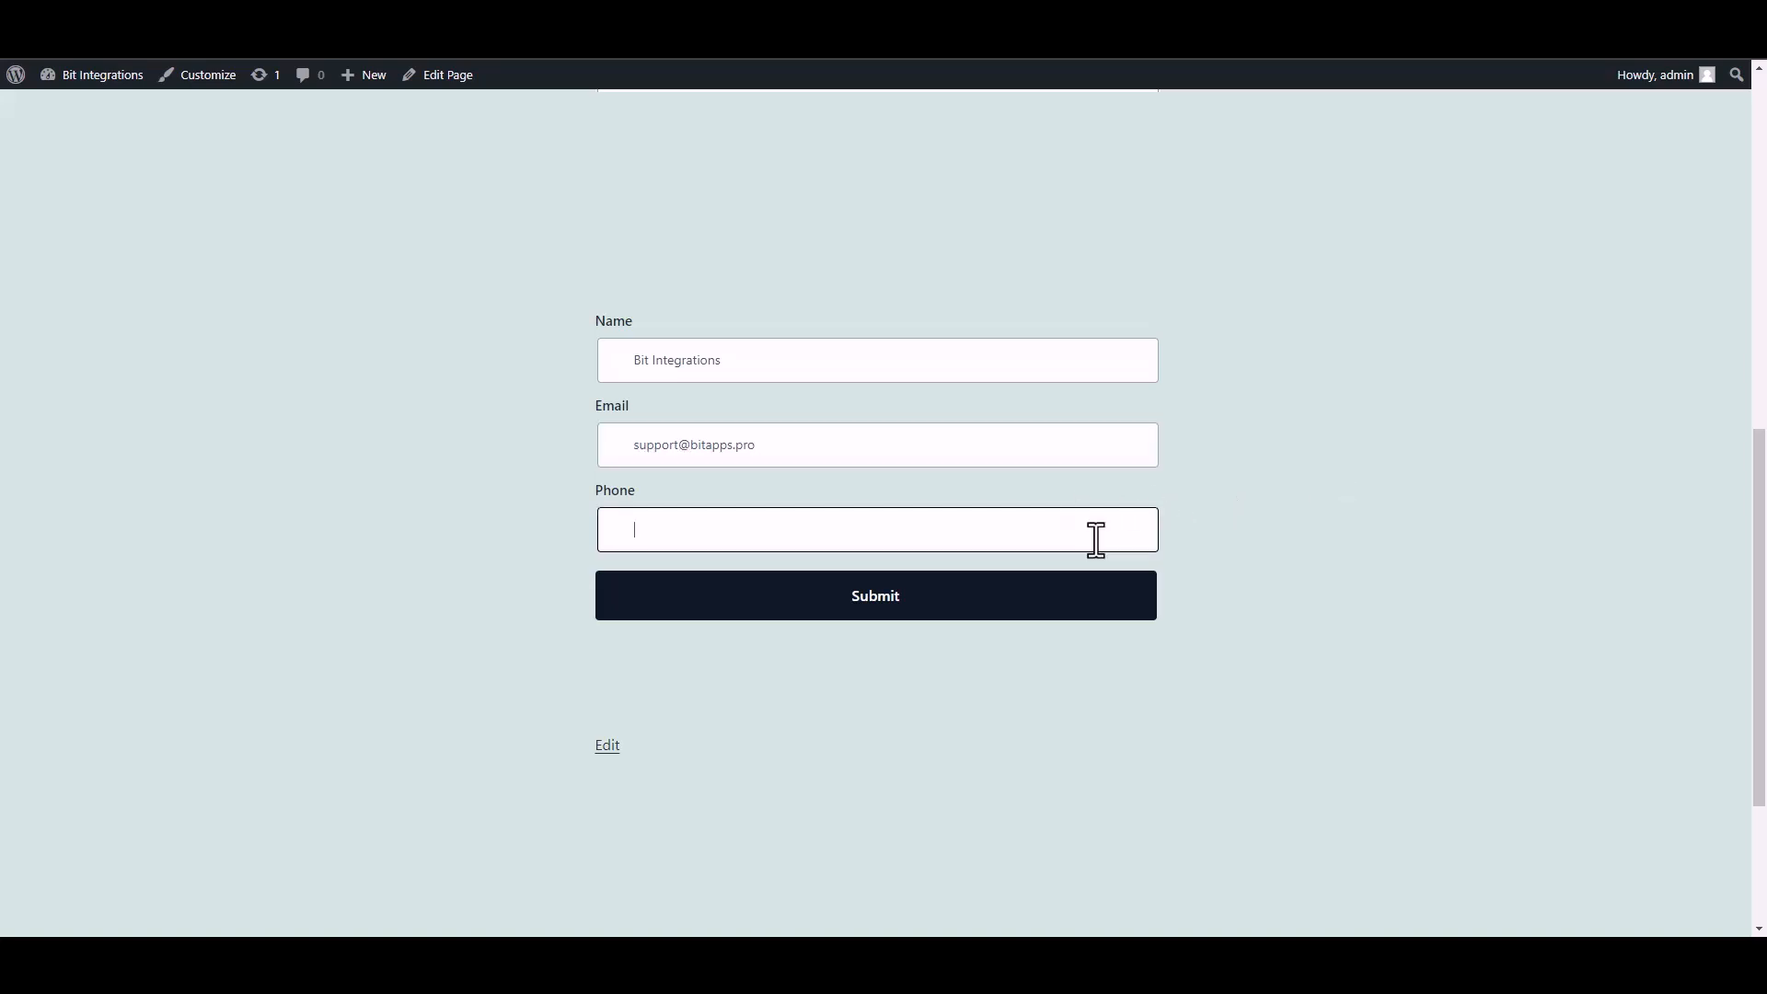
{"action": "type", "text": "444555666"}
{"action": "left_click", "coordinate": [1120, 603]}
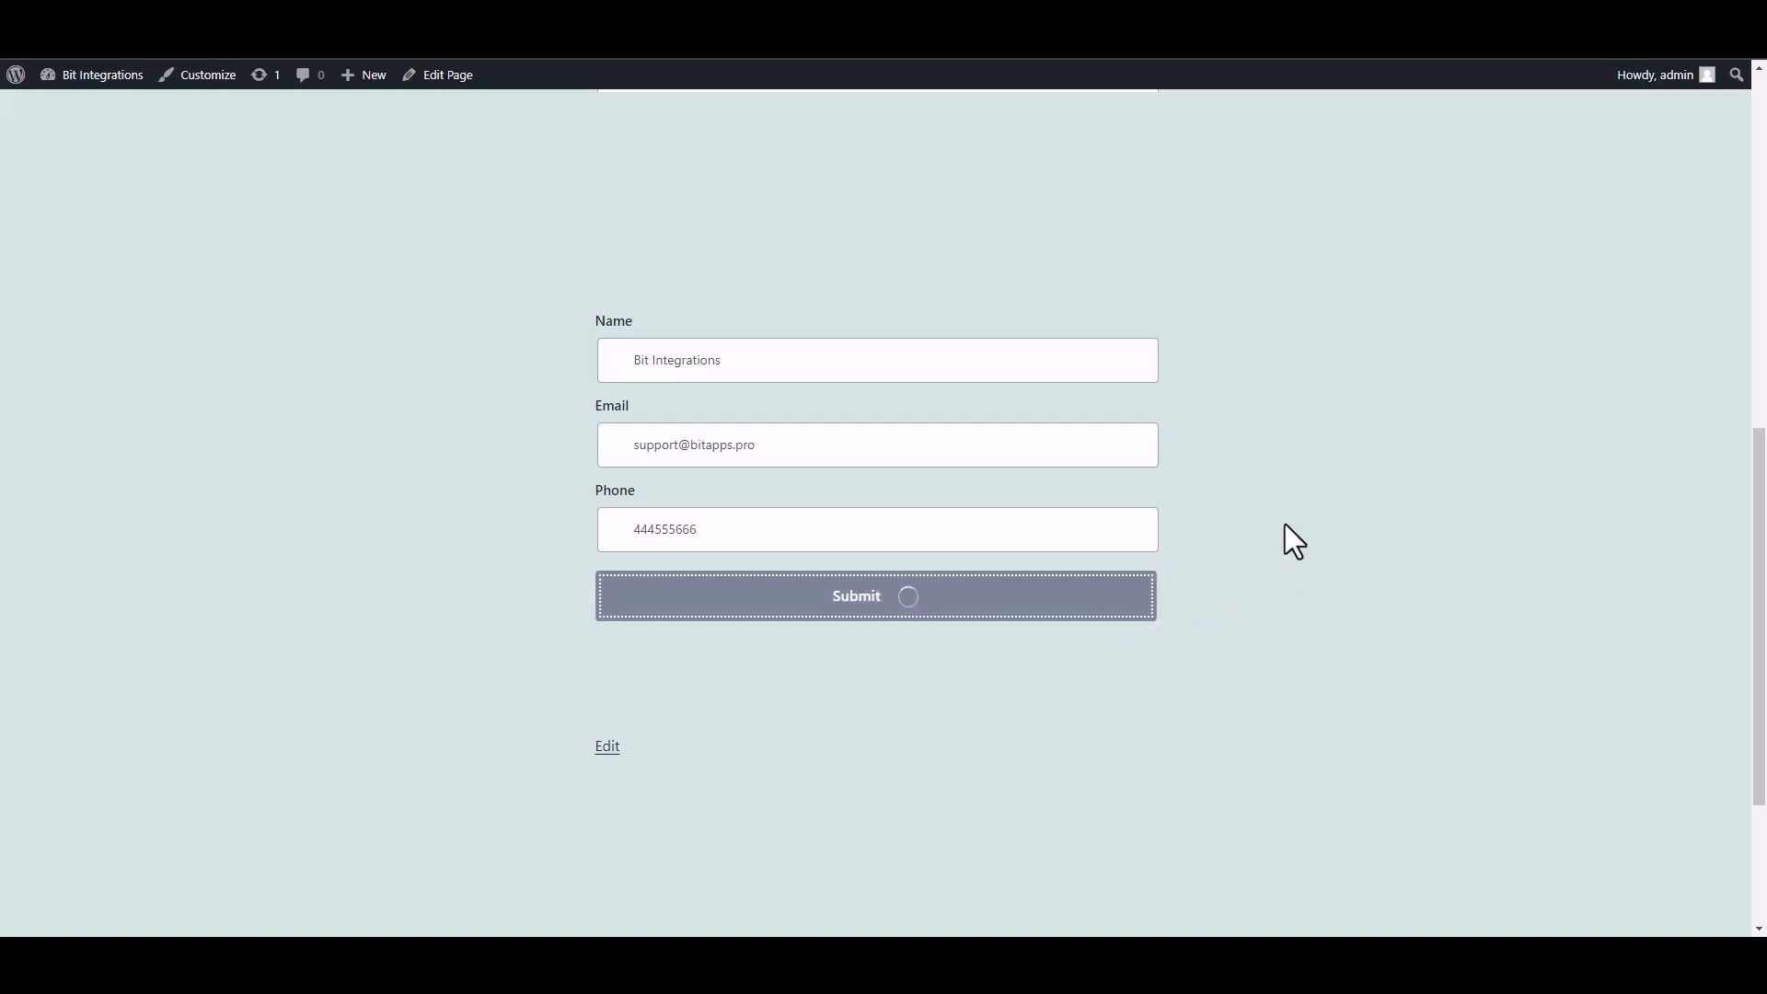
{"action": "left_click_drag", "start_coordinate": [570, 690], "coordinate": [1217, 697]}
{"action": "left_click", "coordinate": [1261, 698]}
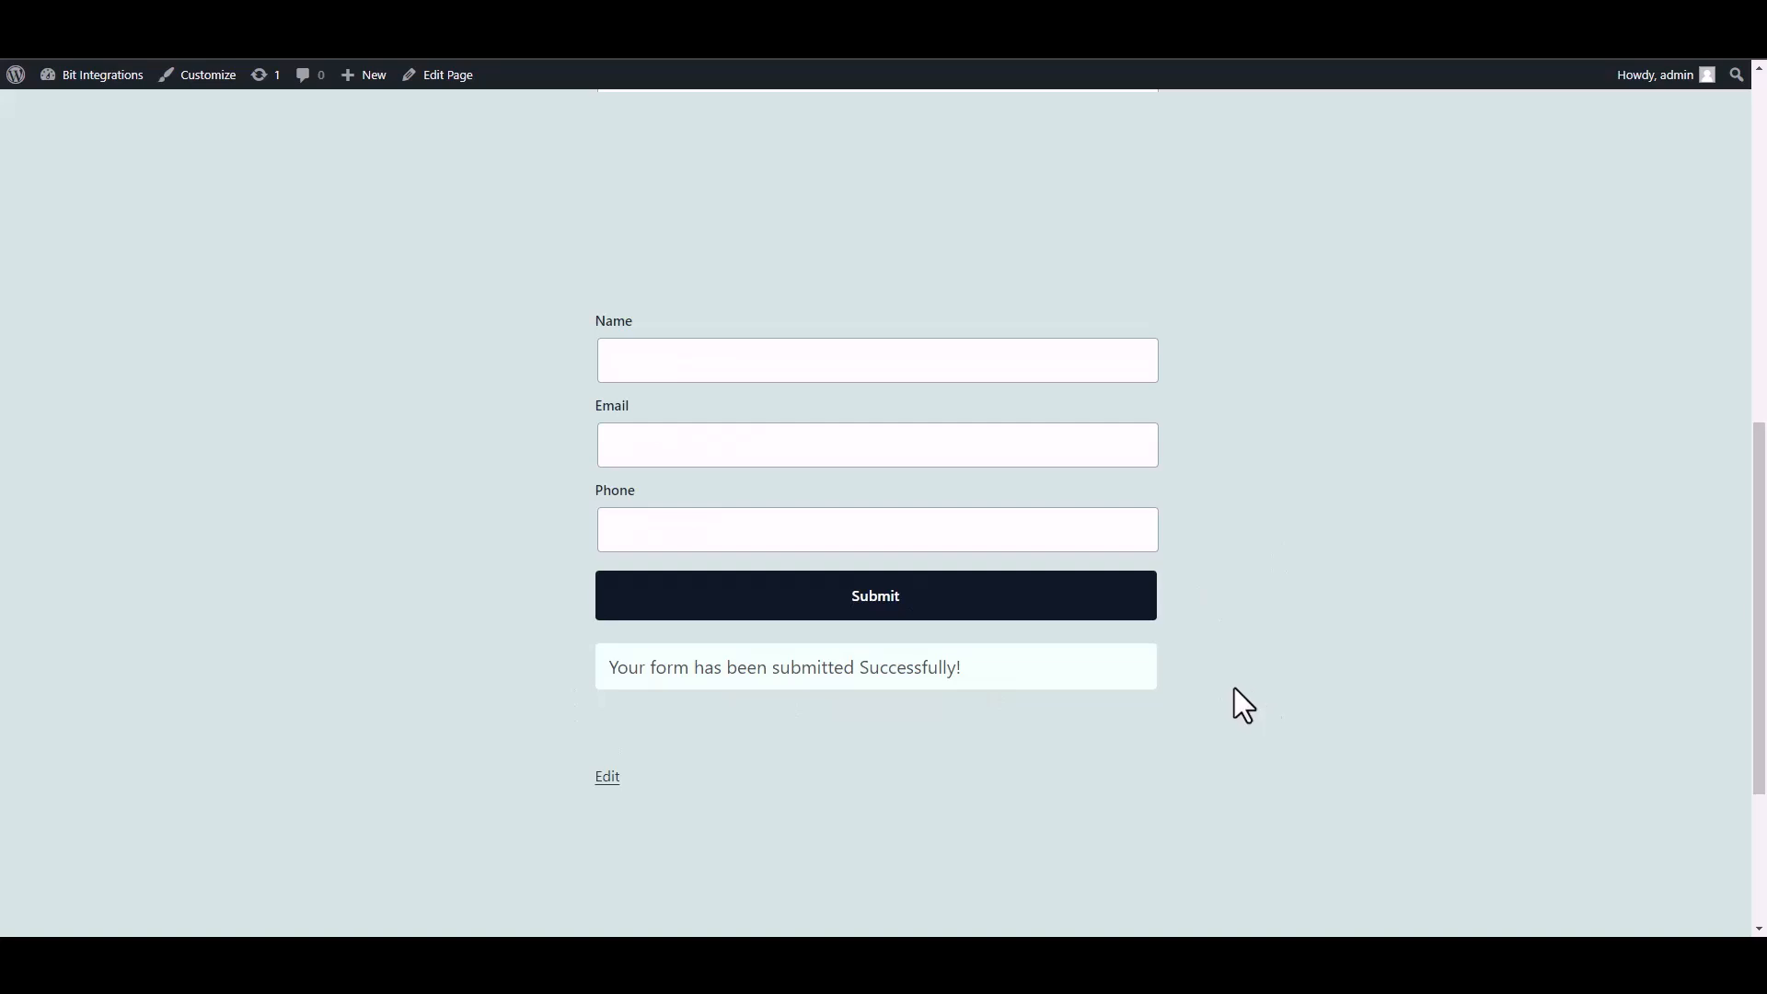